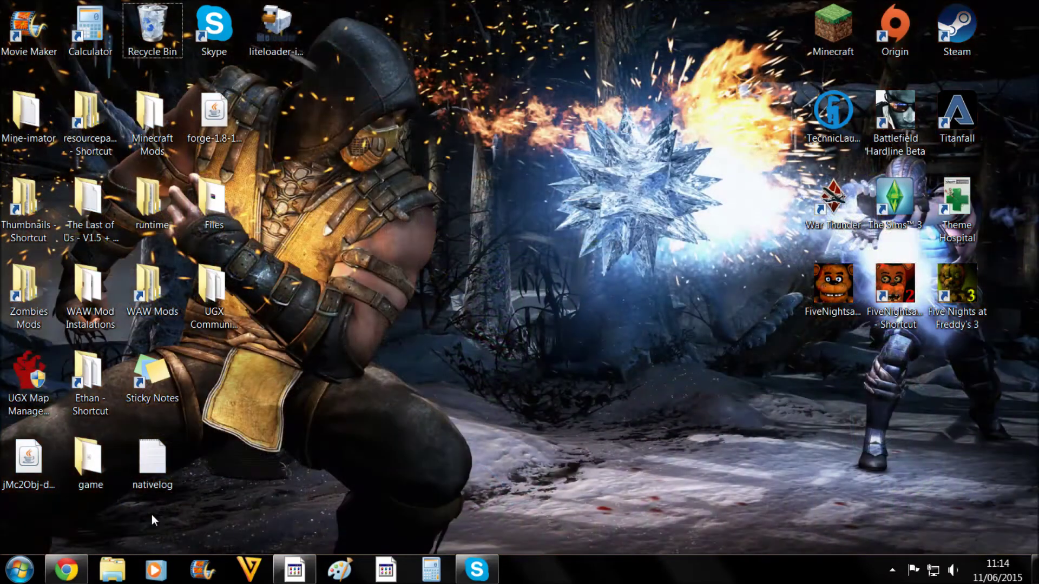
- Switch to Chrome and examine the GLSL Shaders Mod page's previews, installation instructions and download links
{"action": "mouse_move", "coordinate": [66, 569]}
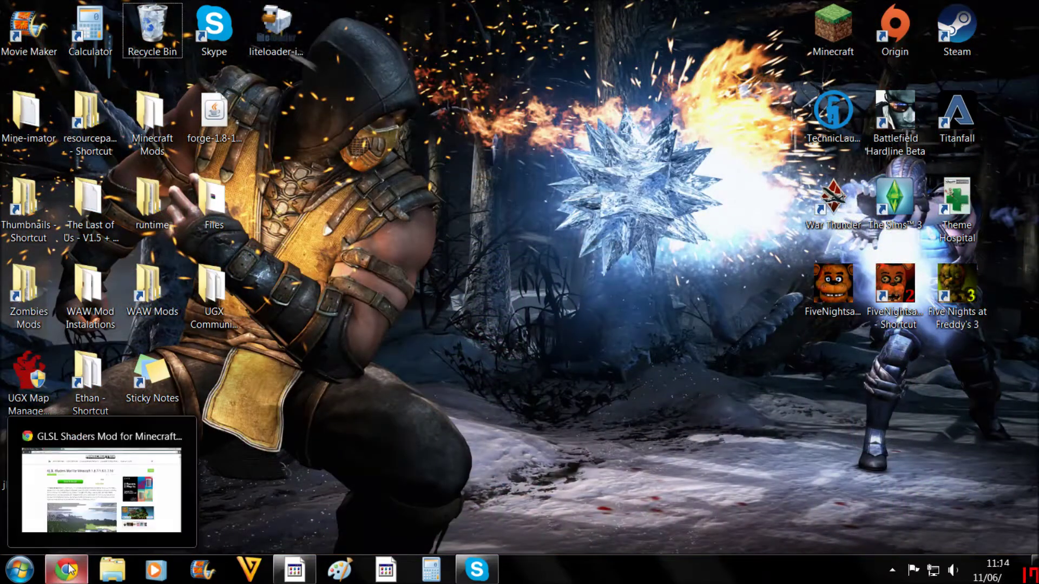
{"action": "left_click", "coordinate": [68, 506]}
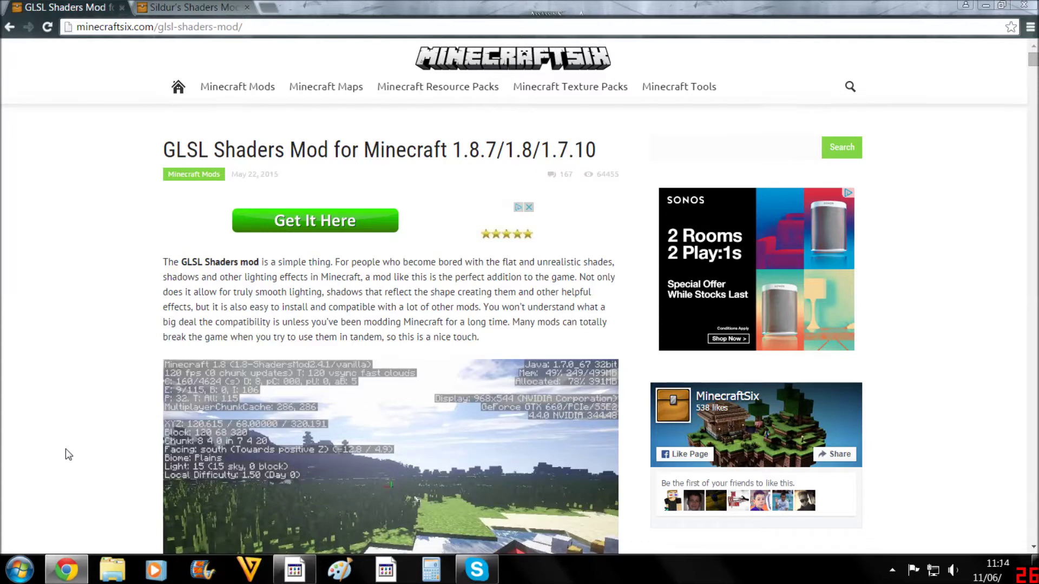
{"action": "scroll", "coordinate": [66, 449], "scroll_direction": "down", "scroll_amount": 1}
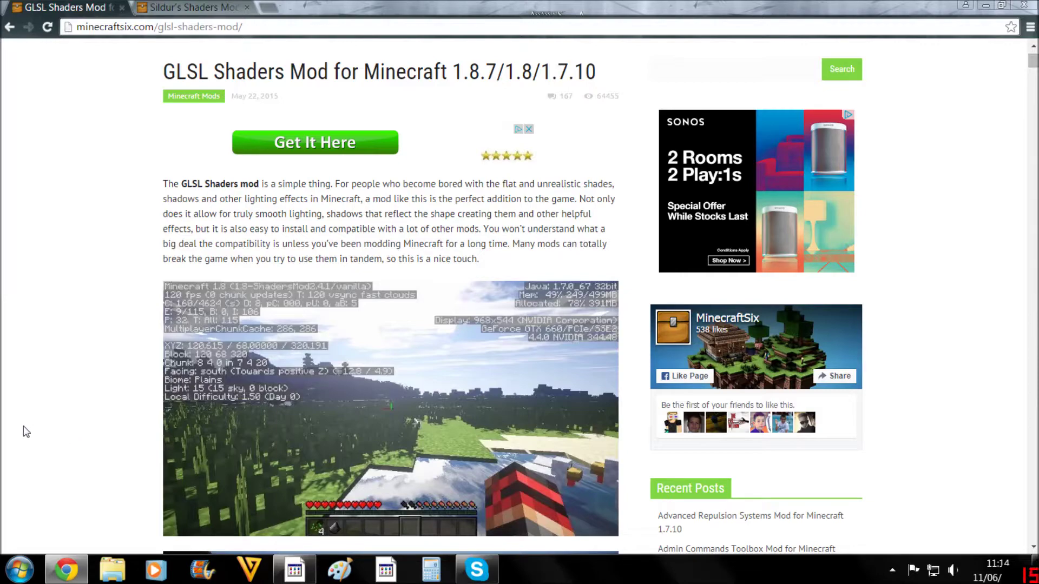
{"action": "scroll", "coordinate": [49, 341], "scroll_direction": "up", "scroll_amount": 1}
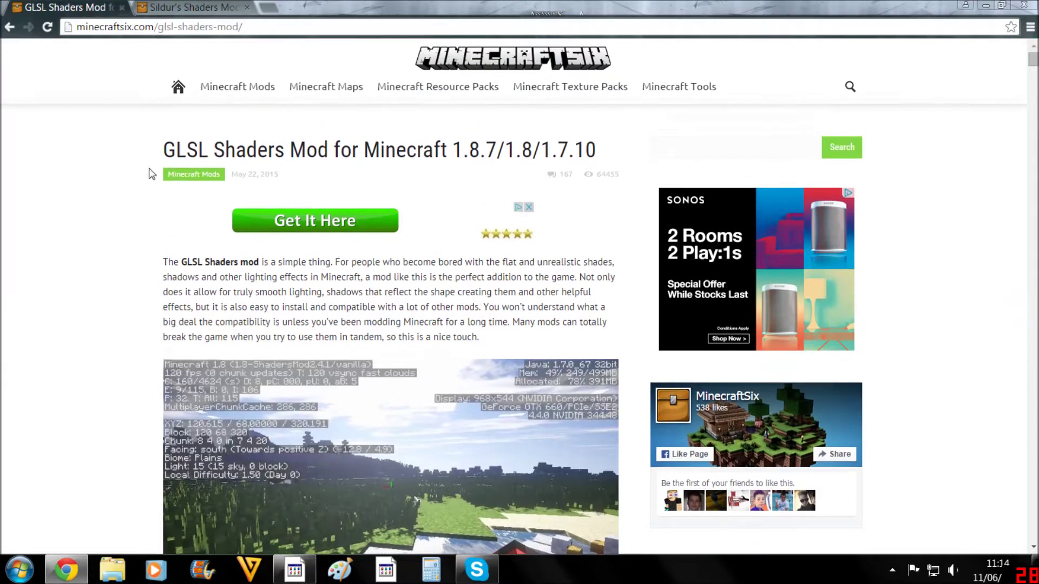
{"action": "scroll", "coordinate": [51, 265], "scroll_direction": "down", "scroll_amount": 15}
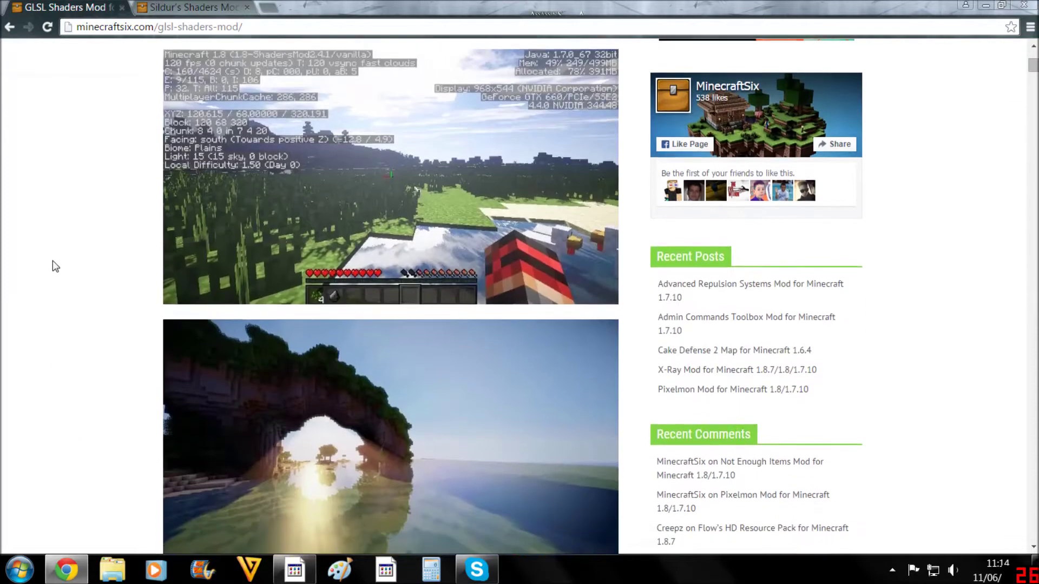
{"action": "scroll", "coordinate": [54, 274], "scroll_direction": "down", "scroll_amount": 3}
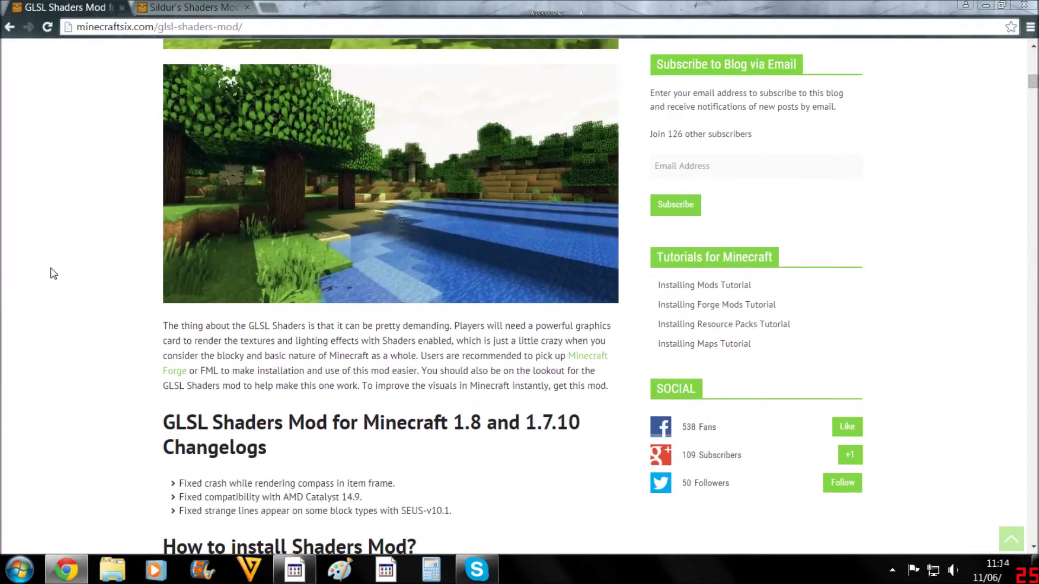
{"action": "scroll", "coordinate": [54, 273], "scroll_direction": "down", "scroll_amount": 13}
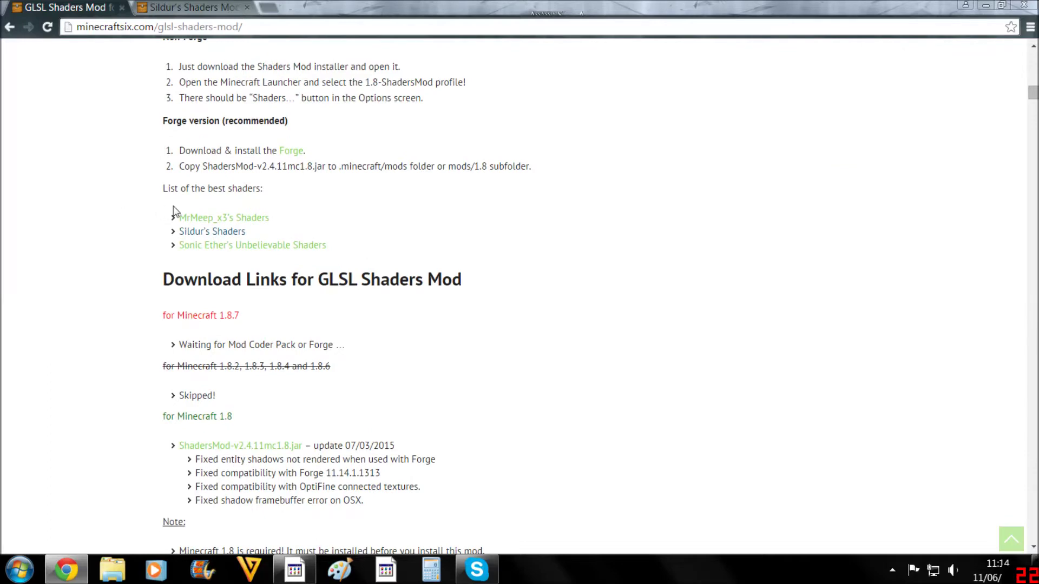
{"action": "scroll", "coordinate": [111, 227], "scroll_direction": "up", "scroll_amount": 1}
{"action": "scroll", "coordinate": [79, 193], "scroll_direction": "up", "scroll_amount": 2}
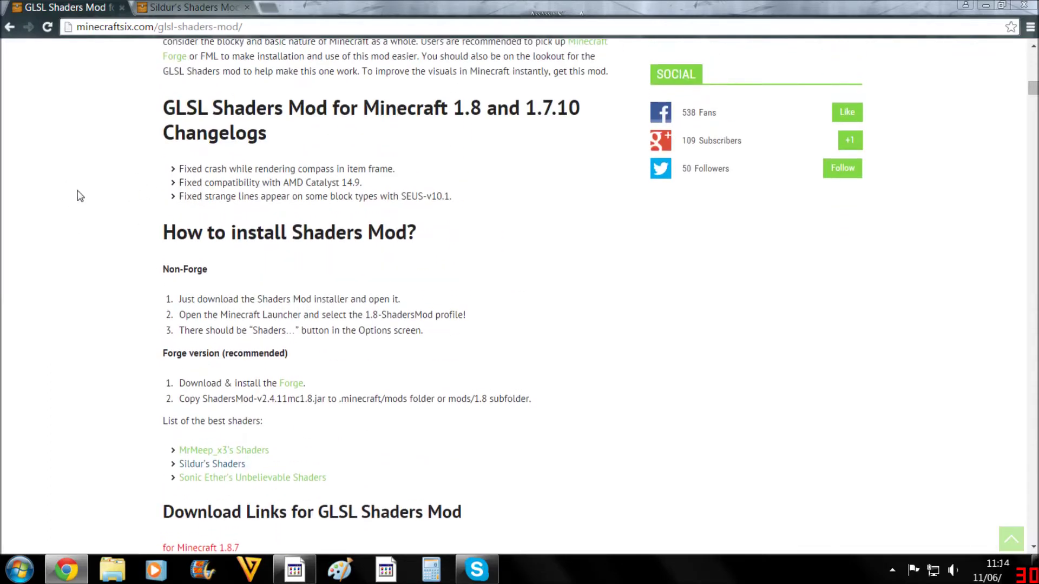
{"action": "scroll", "coordinate": [103, 212], "scroll_direction": "up", "scroll_amount": 3}
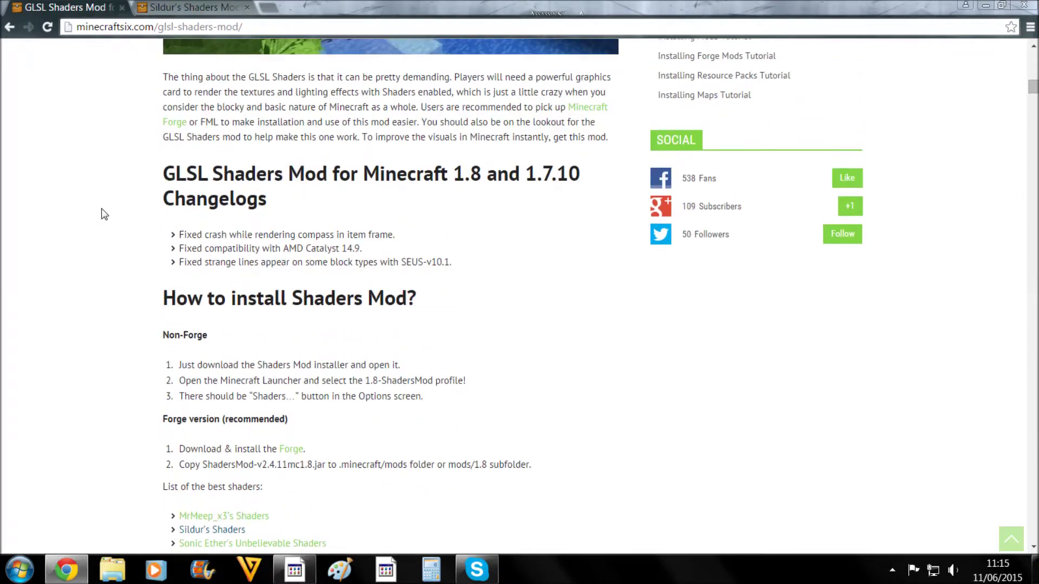
{"action": "scroll", "coordinate": [108, 221], "scroll_direction": "down", "scroll_amount": 4}
{"action": "scroll", "coordinate": [110, 223], "scroll_direction": "down", "scroll_amount": 1}
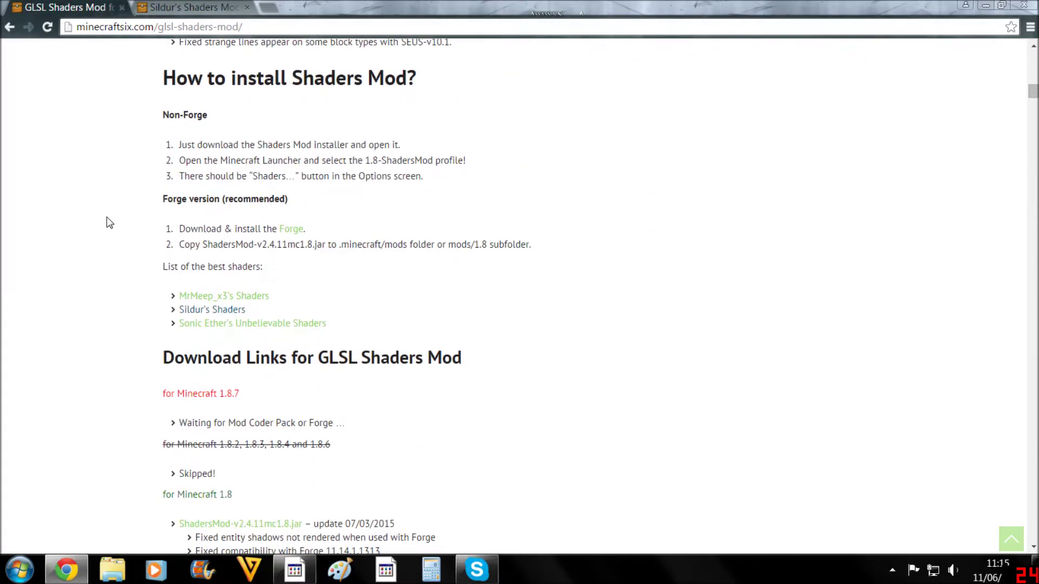
{"action": "scroll", "coordinate": [107, 219], "scroll_direction": "down", "scroll_amount": 3}
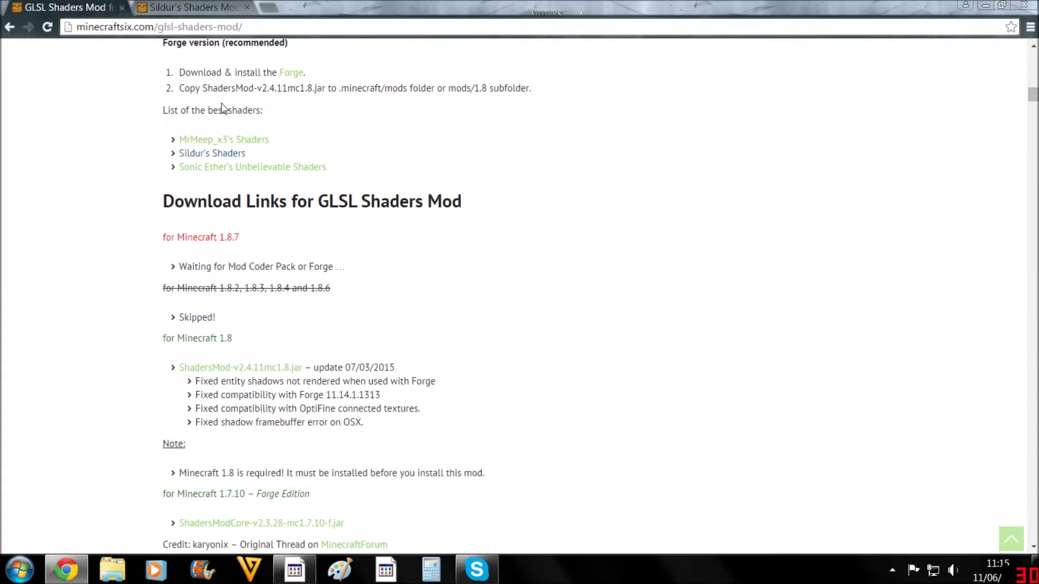
- Download ShadersMod-v2.4.11mc1.8.jar for Minecraft 1.8, keep the flagged file and close the AdF.ly page
{"action": "scroll", "coordinate": [121, 298], "scroll_direction": "down", "scroll_amount": 1}
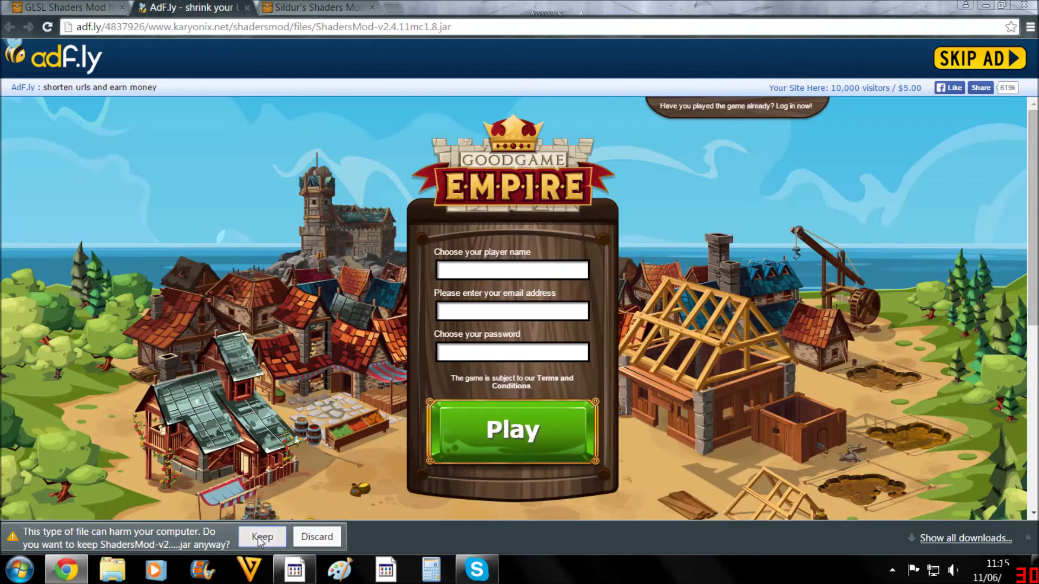
{"action": "left_click", "coordinate": [261, 537]}
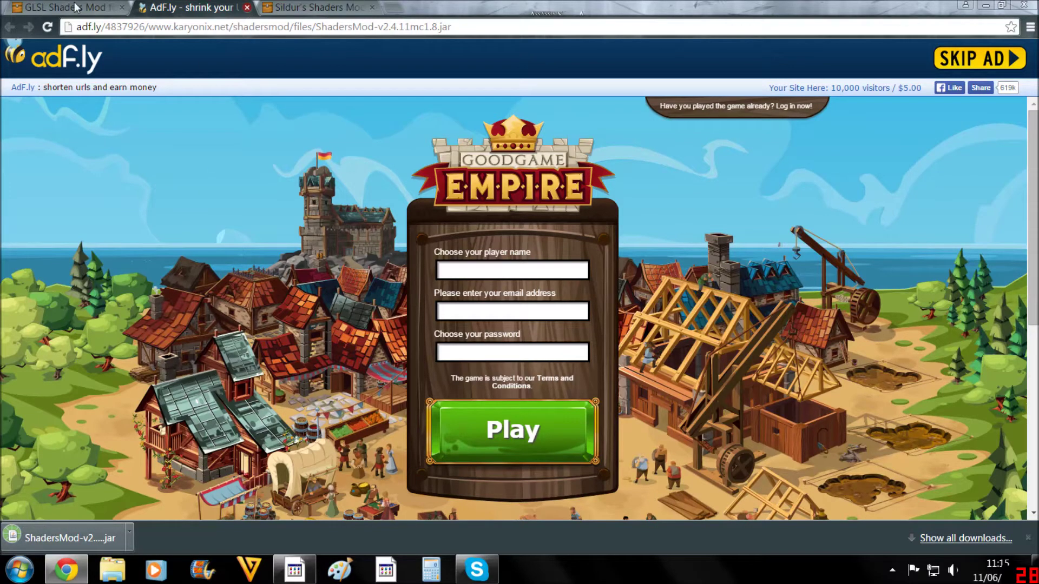
{"action": "key", "text": "ctrl+w"}
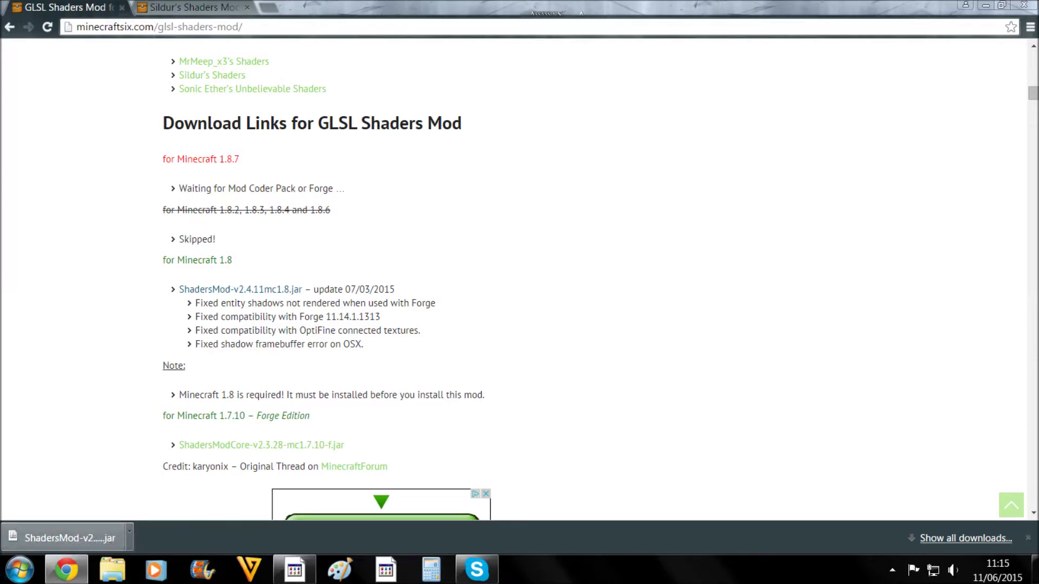
- Open the Roaming application data folder from the Windows search using %appdata%
{"action": "left_click", "coordinate": [19, 569]}
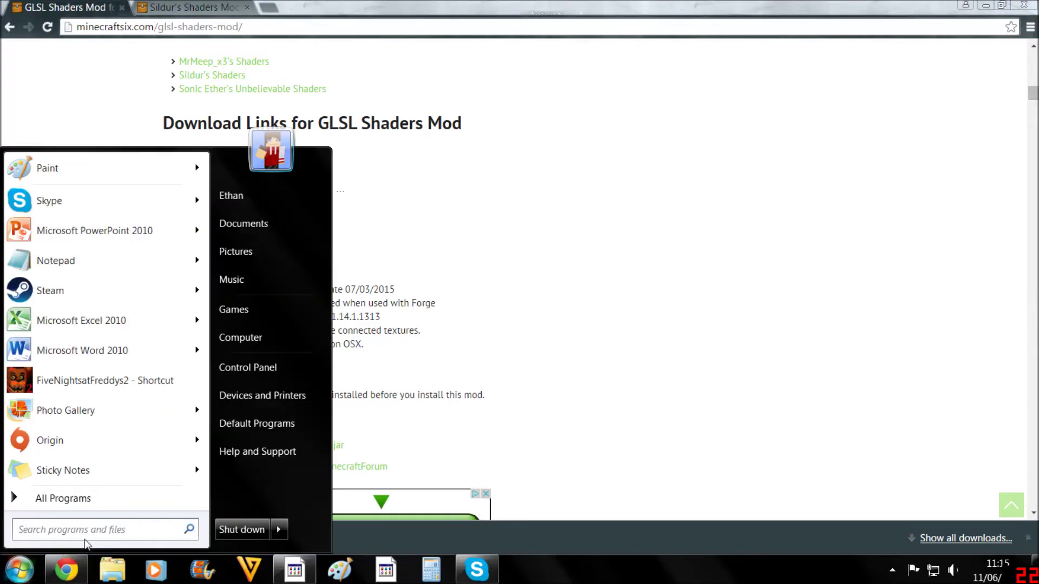
{"action": "type", "text": "%appd"}
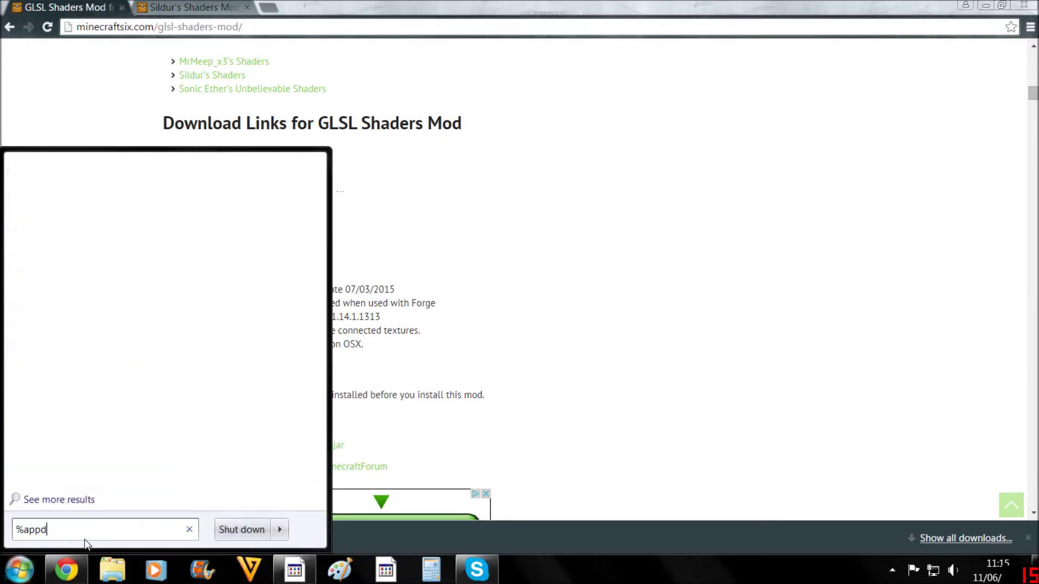
{"action": "type", "text": "ata"}
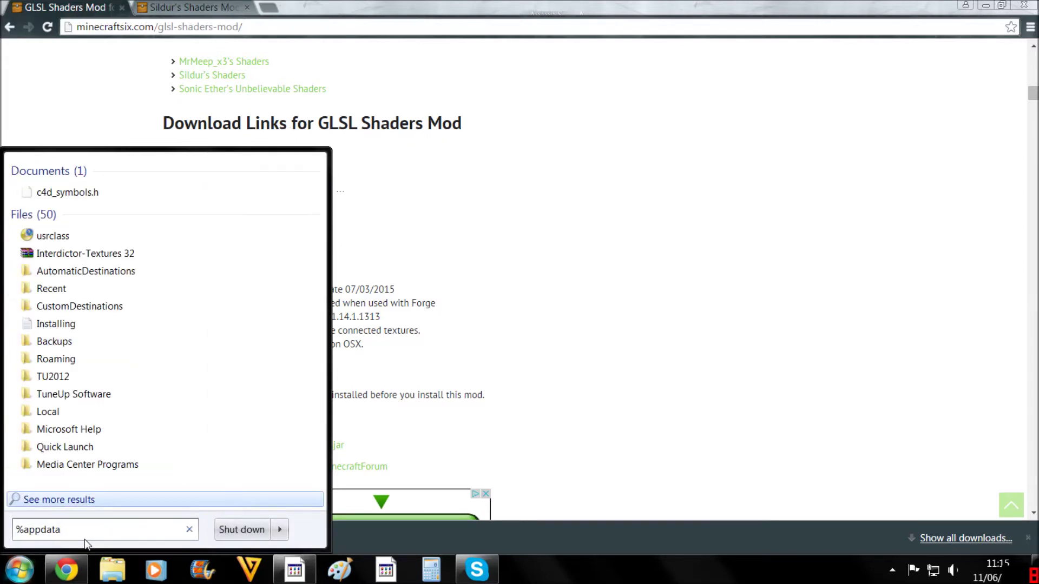
{"action": "type", "text": "%"}
{"action": "key", "text": "Return"}
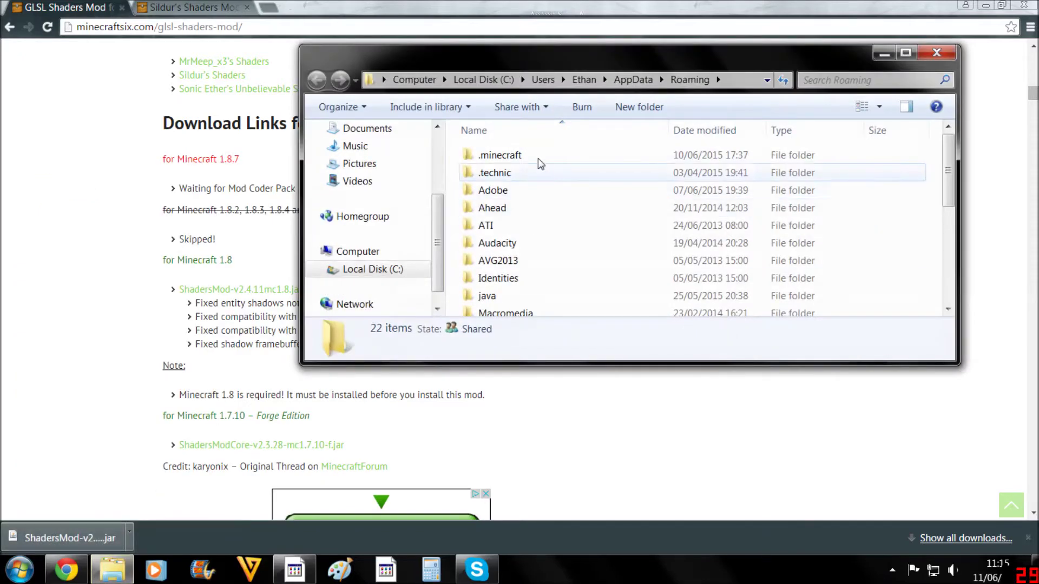
- Open the mods folder inside .minecraft, look through its mod files and close the folder window
{"action": "double_click", "coordinate": [531, 155]}
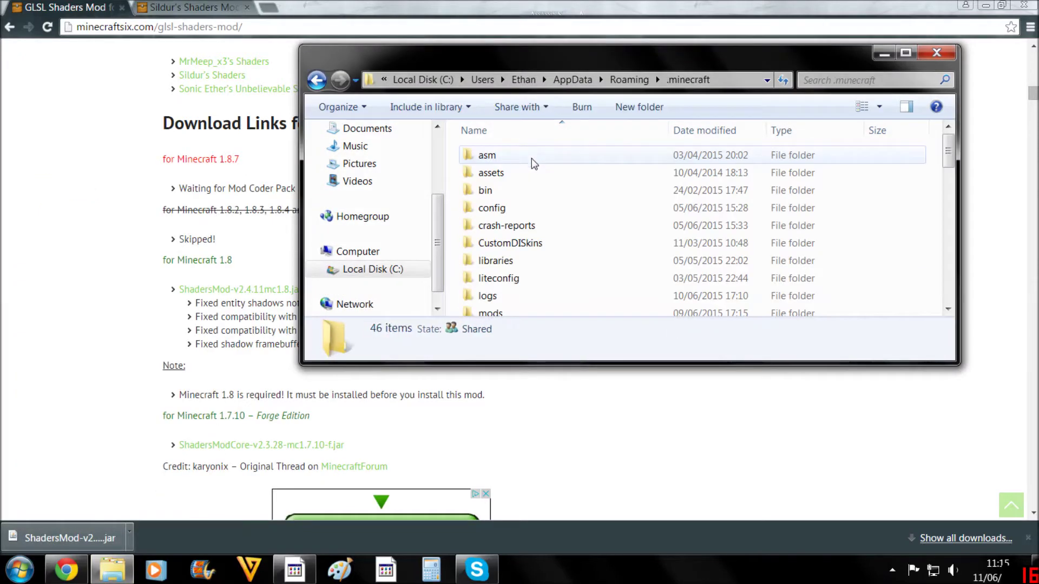
{"action": "double_click", "coordinate": [512, 309]}
{"action": "scroll", "coordinate": [587, 222], "scroll_direction": "down", "scroll_amount": 1}
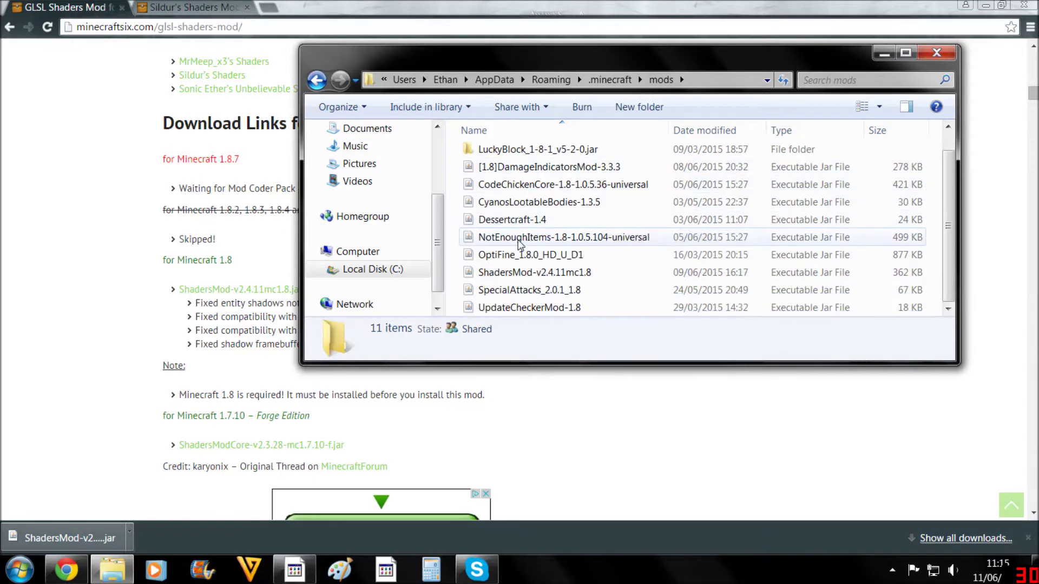
{"action": "scroll", "coordinate": [596, 243], "scroll_direction": "up", "scroll_amount": 1}
{"action": "scroll", "coordinate": [625, 254], "scroll_direction": "down", "scroll_amount": 1}
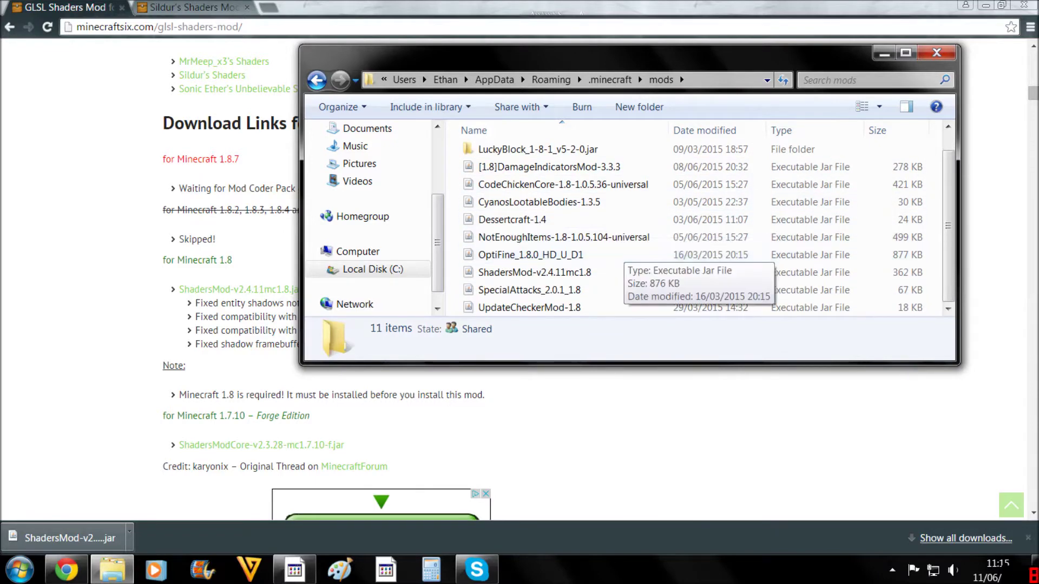
{"action": "left_click", "coordinate": [936, 52]}
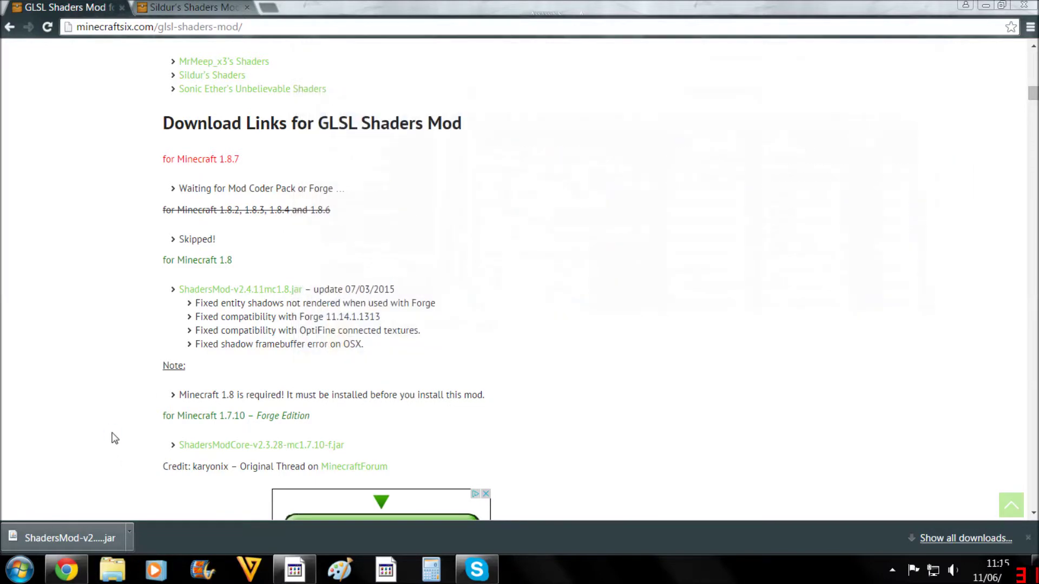
- Open the Roaming folder through the Run dialog, view the .minecraft folder and close the window
{"action": "key", "text": "super+r"}
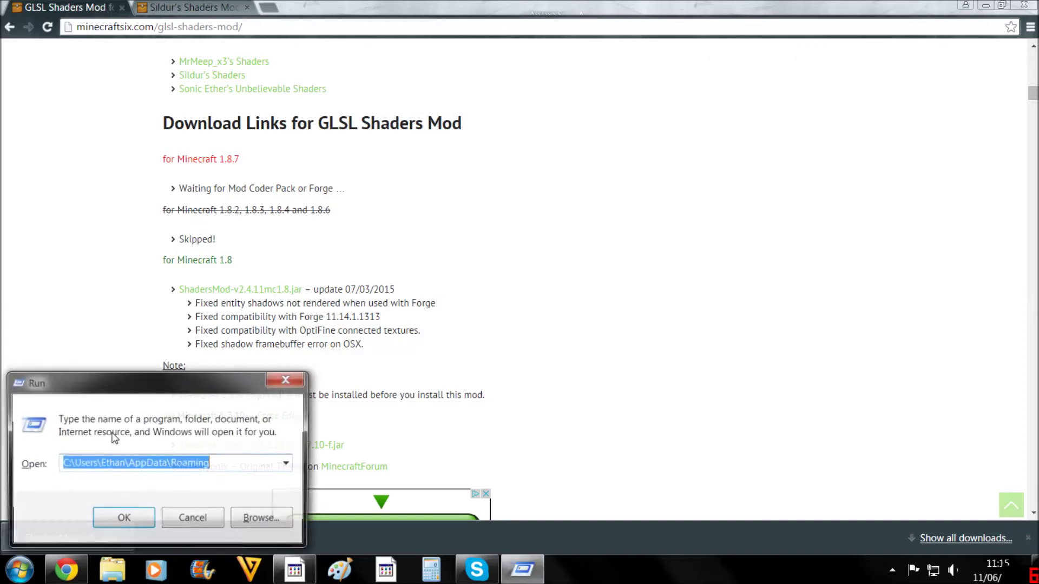
{"action": "key", "text": "Return"}
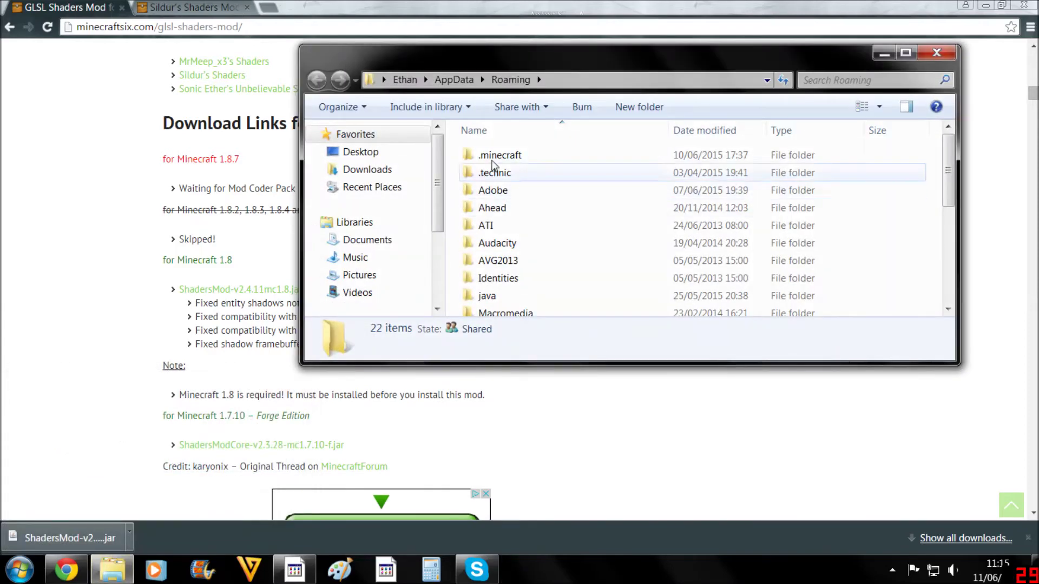
{"action": "double_click", "coordinate": [493, 158]}
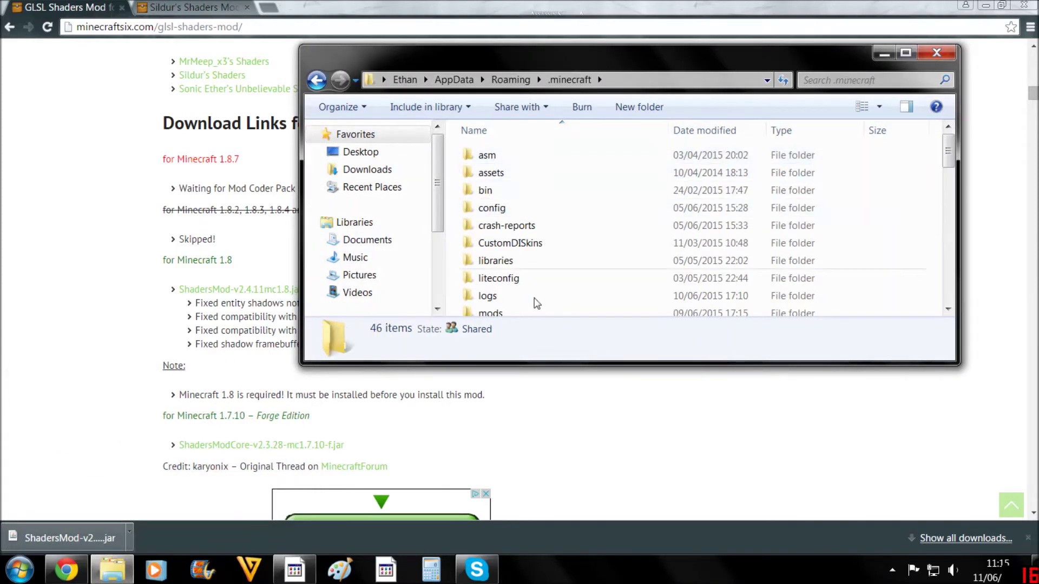
{"action": "left_click", "coordinate": [933, 54]}
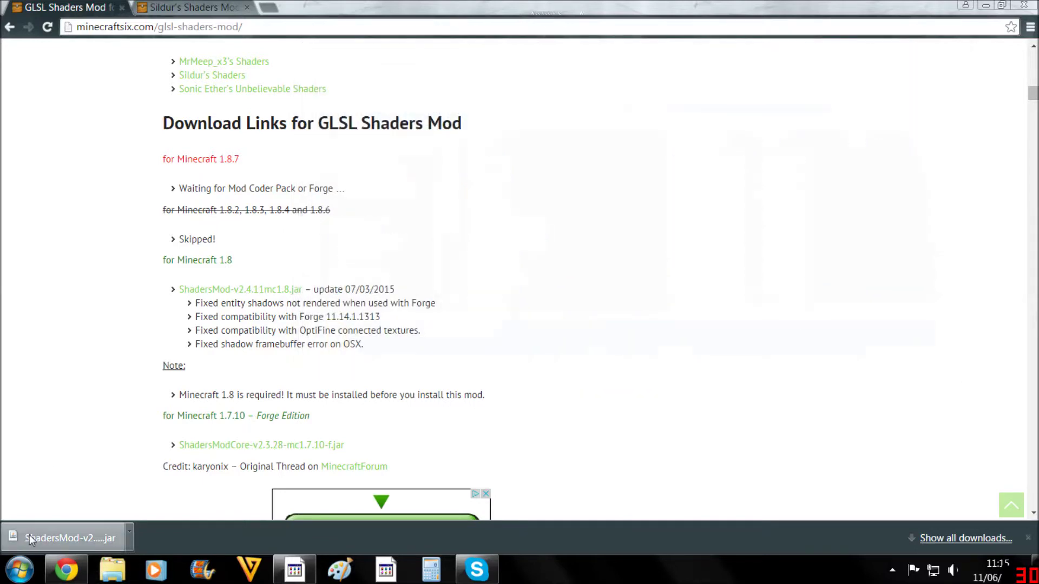
- Place the downloaded ShadersMod jar on the desktop, launch its installer and proceed to the base version selection
{"action": "left_click_drag", "start_coordinate": [28, 540], "coordinate": [572, 382]}
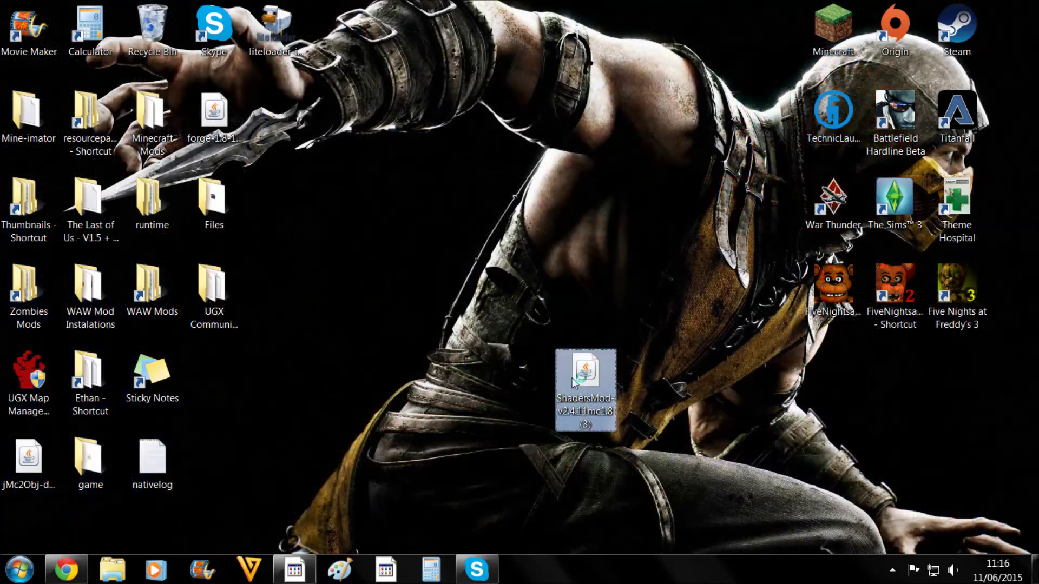
{"action": "double_click", "coordinate": [572, 378]}
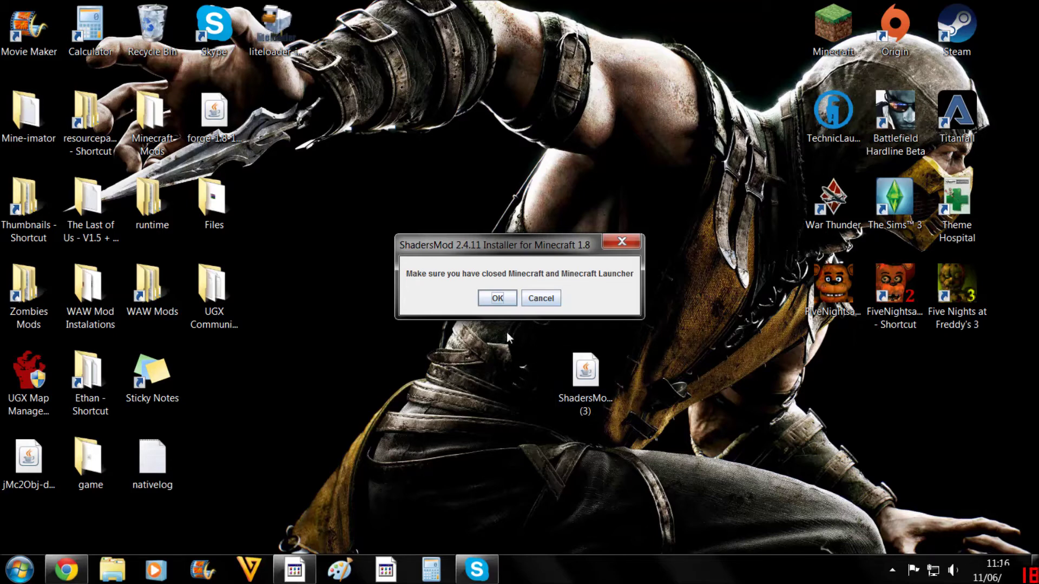
{"action": "left_click", "coordinate": [495, 298]}
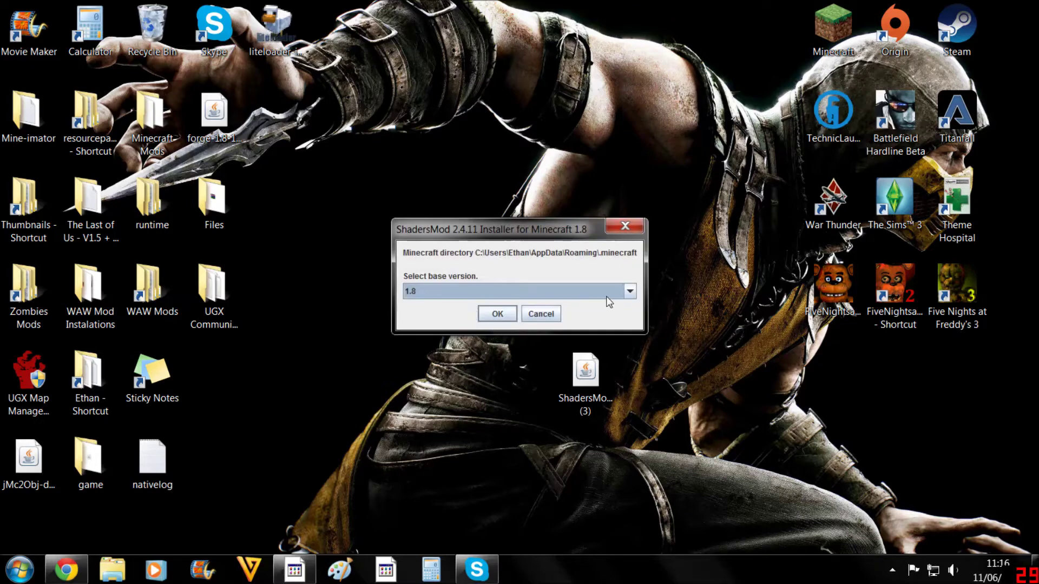
- Check the base versions offered by the ShadersMod installer, leave 1.8 selected and close the installer
{"action": "left_click", "coordinate": [606, 297]}
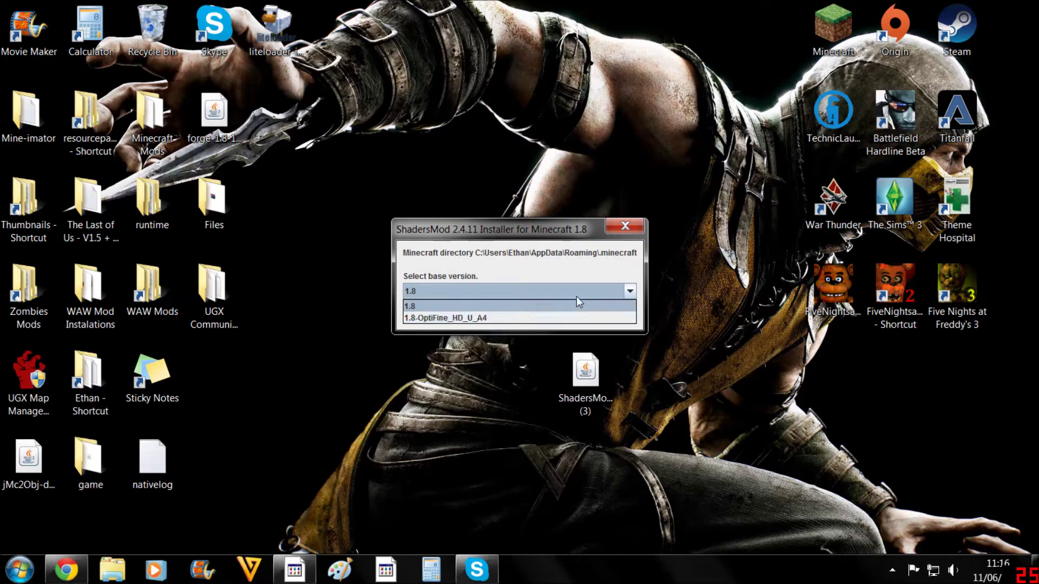
{"action": "left_click", "coordinate": [600, 294]}
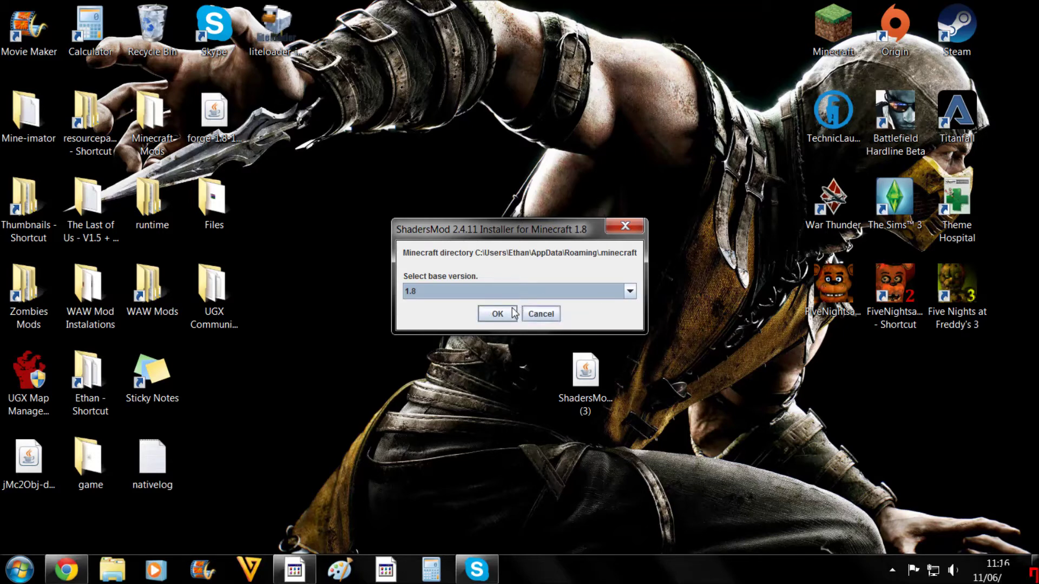
{"action": "left_click", "coordinate": [618, 224]}
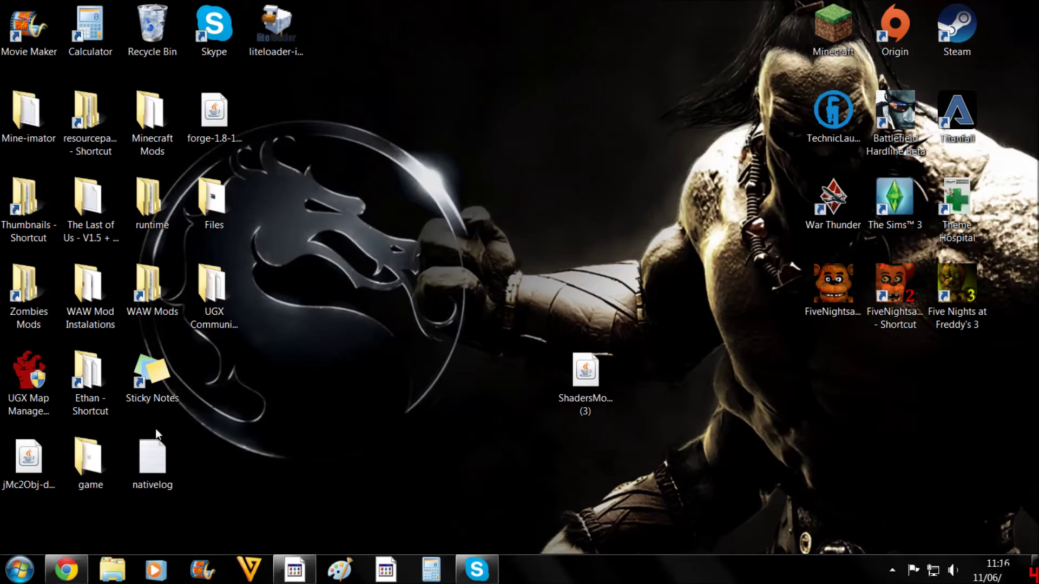
- Switch to Chrome and, on the Sildur's Shaders Mod page, open the Sildur's Vibrant shaders 1.07 Medium (beta) download link
{"action": "left_click", "coordinate": [66, 569]}
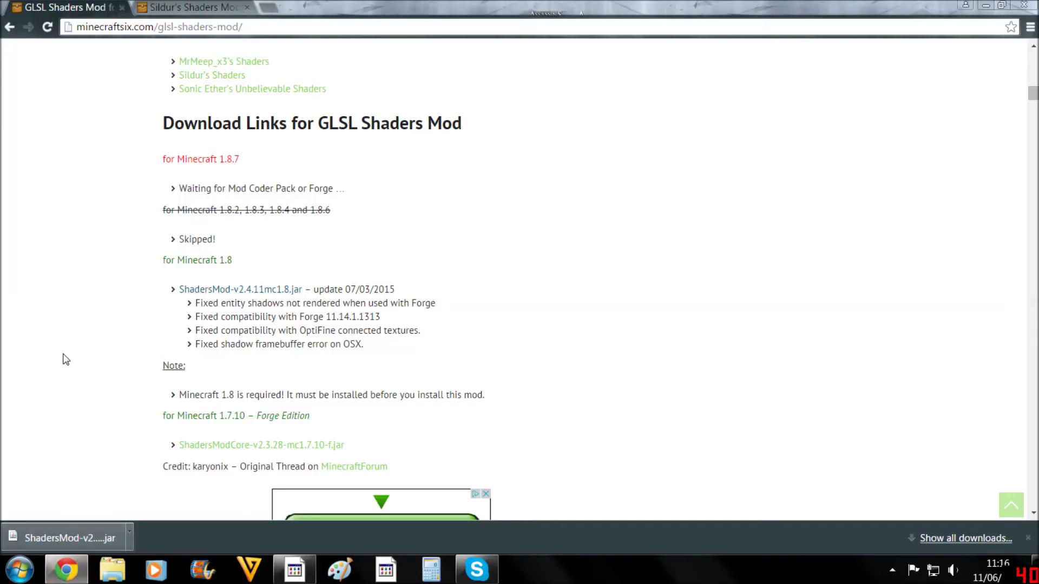
{"action": "left_click", "coordinate": [191, 9]}
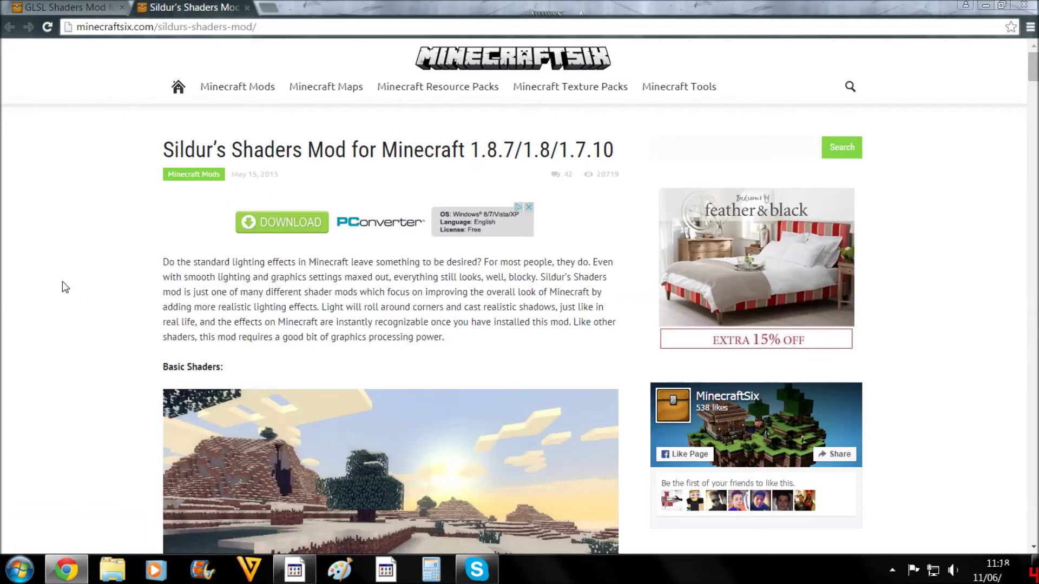
{"action": "scroll", "coordinate": [65, 284], "scroll_direction": "down", "scroll_amount": 4}
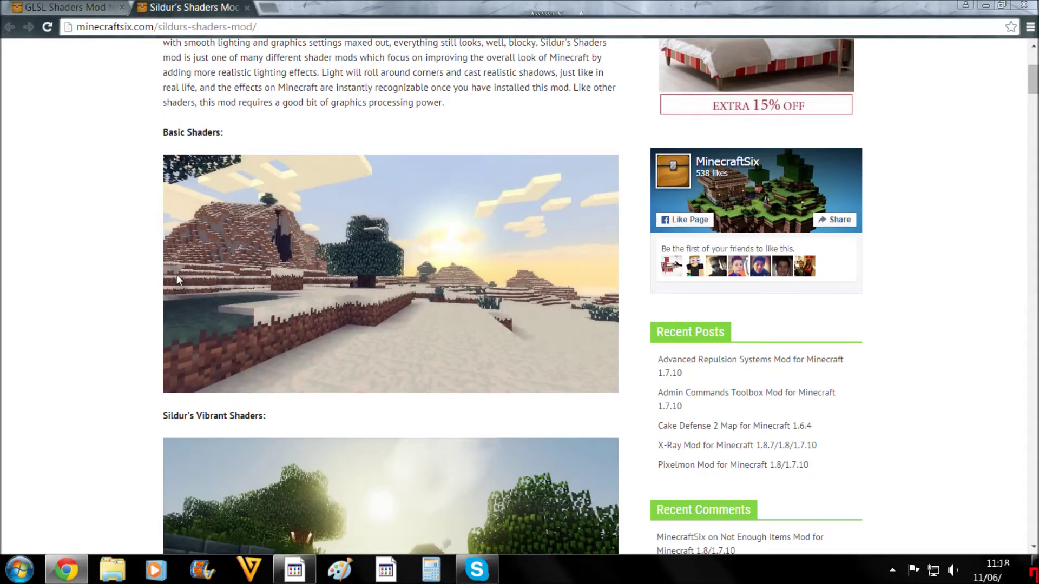
{"action": "scroll", "coordinate": [185, 263], "scroll_direction": "down", "scroll_amount": 20}
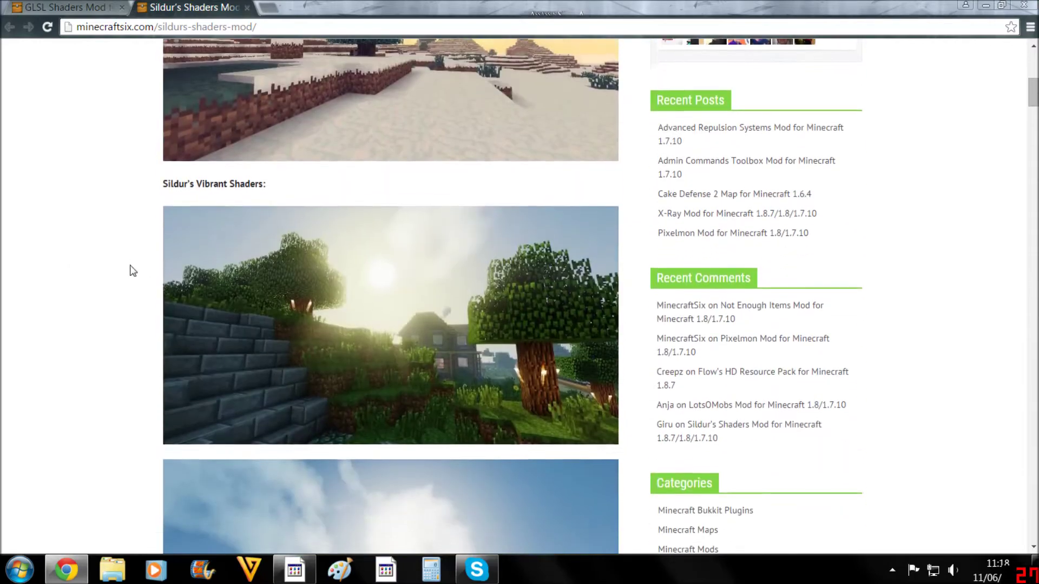
{"action": "scroll", "coordinate": [148, 301], "scroll_direction": "down", "scroll_amount": 10}
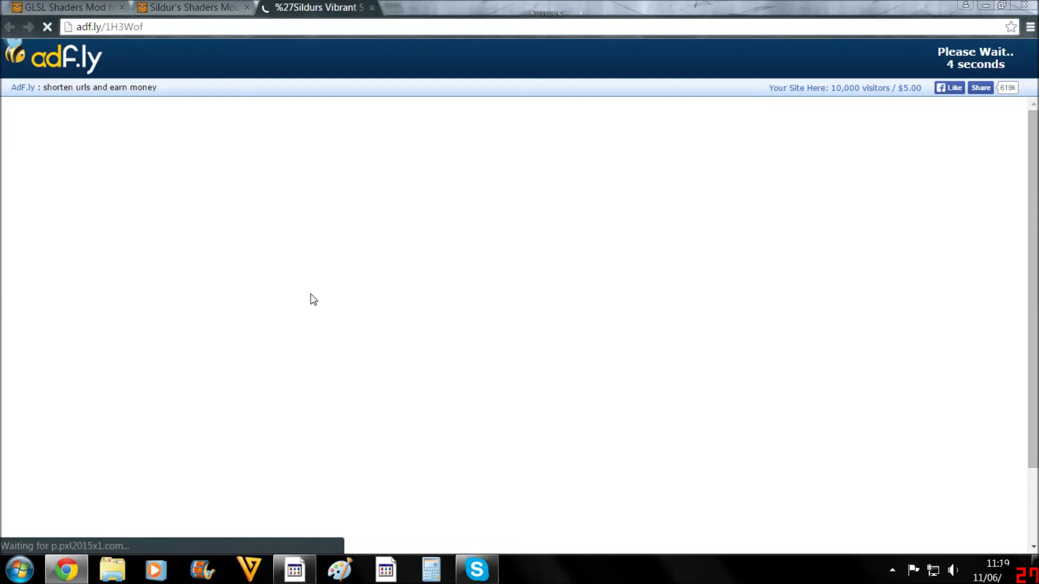
- Skip the adf.ly ad, download the Sildurs Vibrant Shaders v1.07 Medium (beta) zip and close the MediaFire page
{"action": "left_click", "coordinate": [190, 11]}
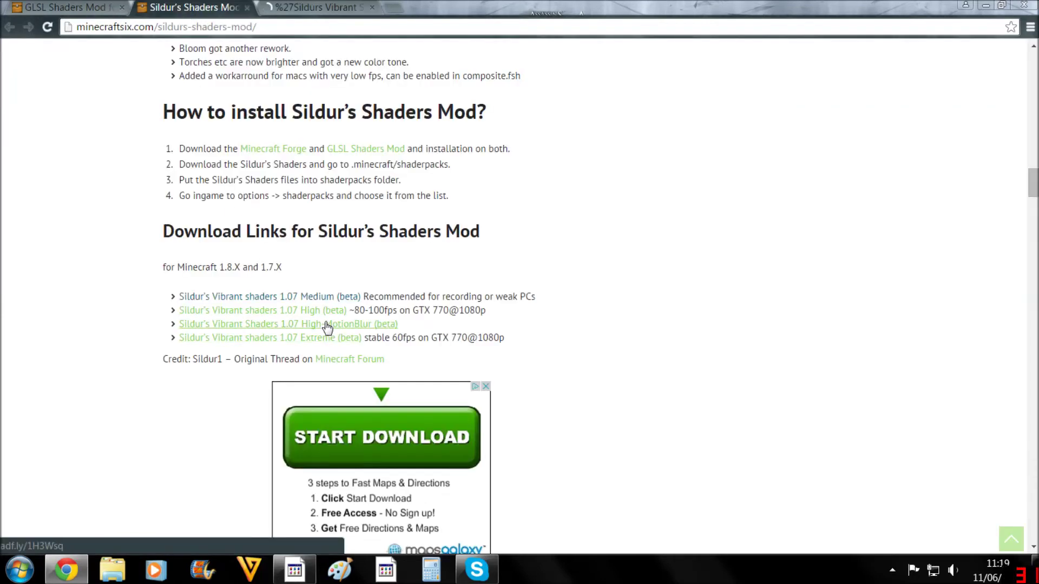
{"action": "left_click", "coordinate": [310, 5]}
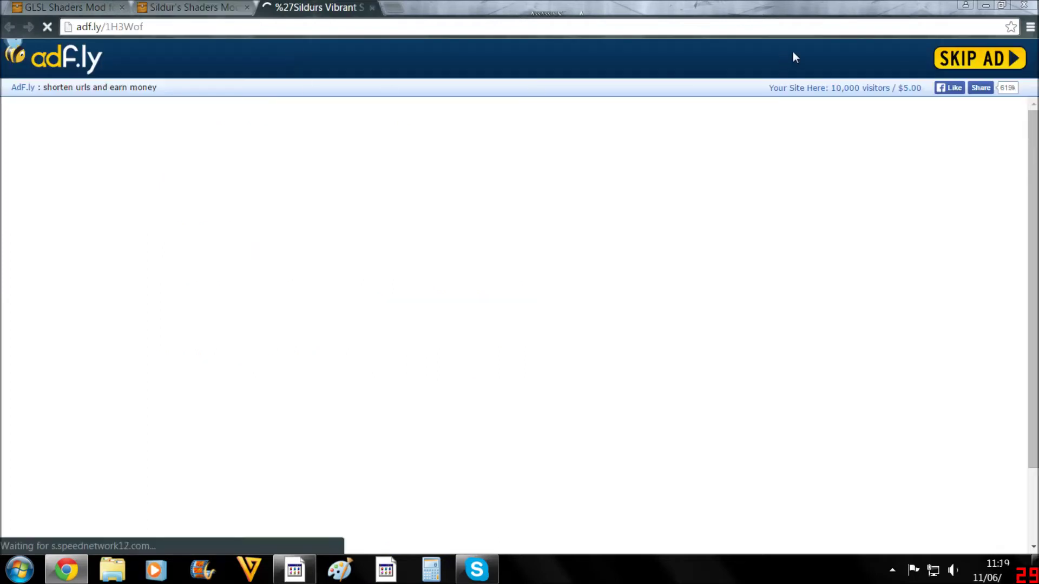
{"action": "left_click", "coordinate": [947, 60]}
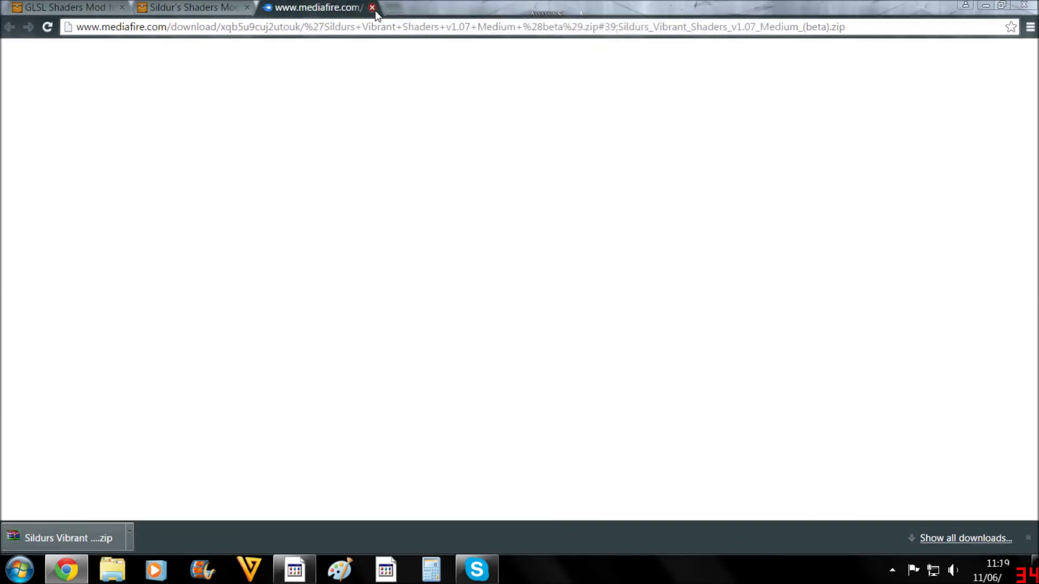
{"action": "left_click", "coordinate": [373, 8]}
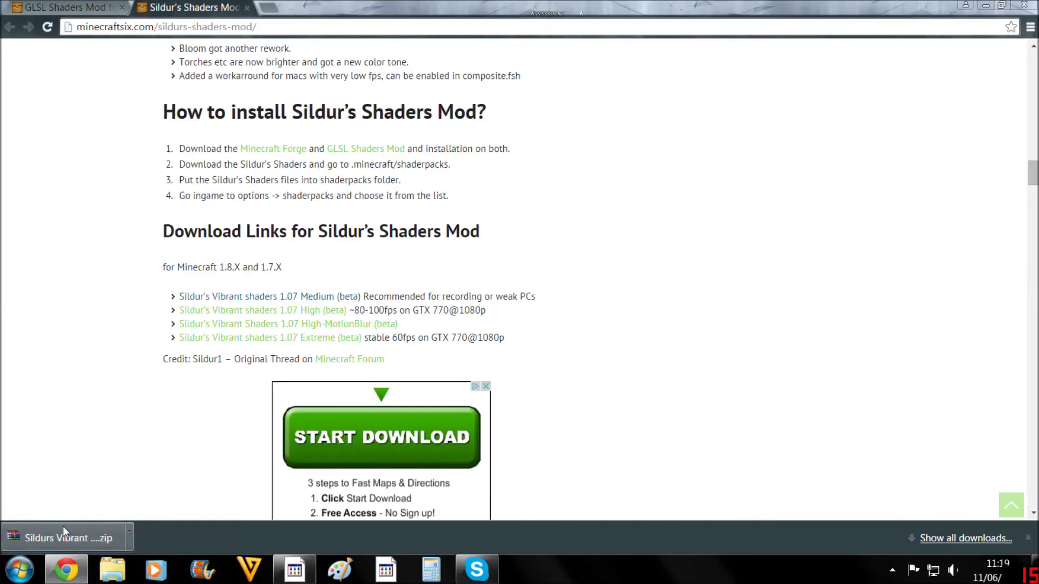
- Open the %appdata% folder and go into the shaderpacks folder inside .minecraft
{"action": "key", "text": "super"}
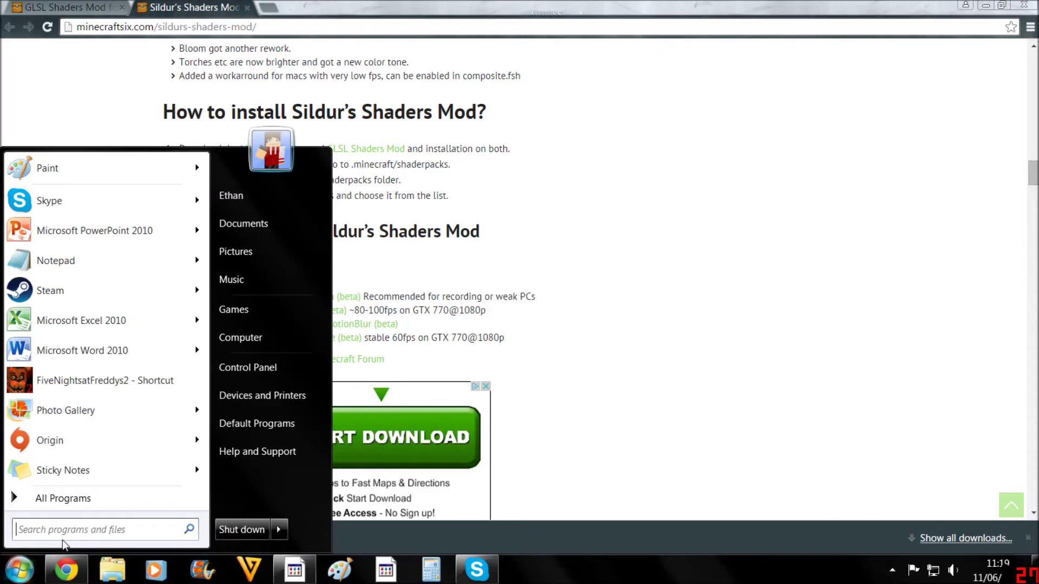
{"action": "type", "text": "%appda"}
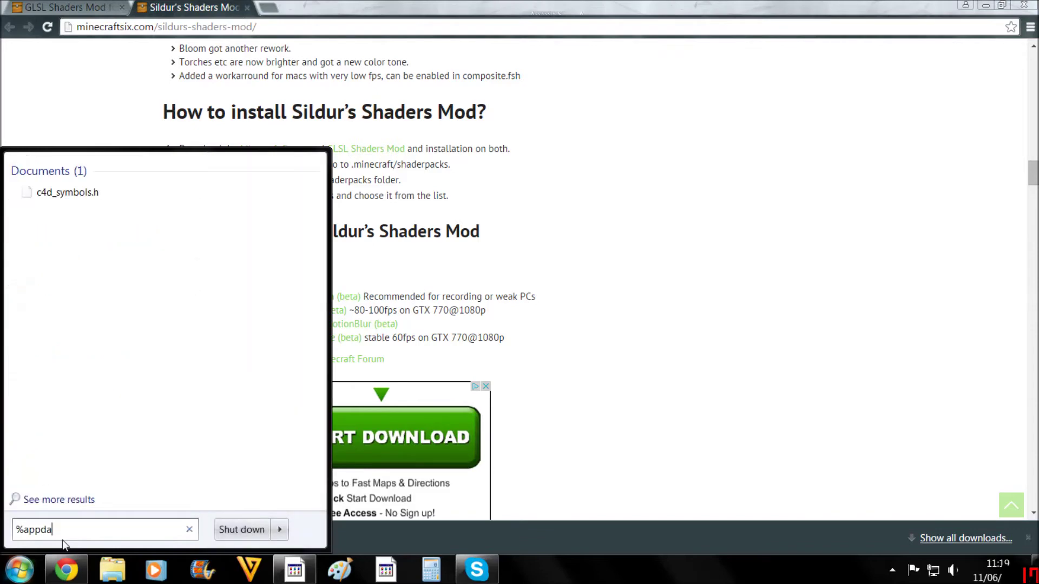
{"action": "type", "text": "ta%"}
{"action": "key", "text": "Return"}
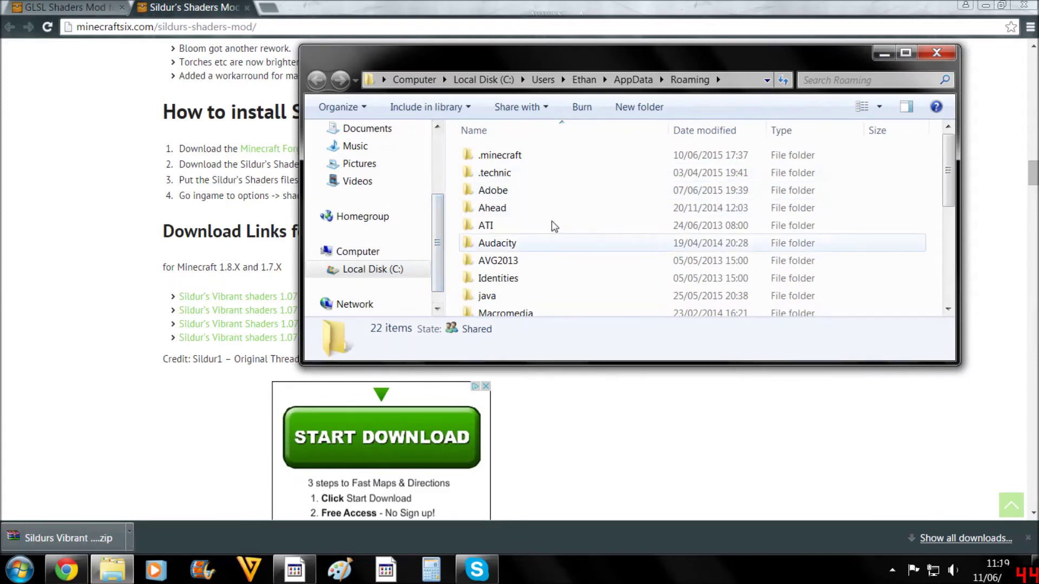
{"action": "double_click", "coordinate": [529, 155]}
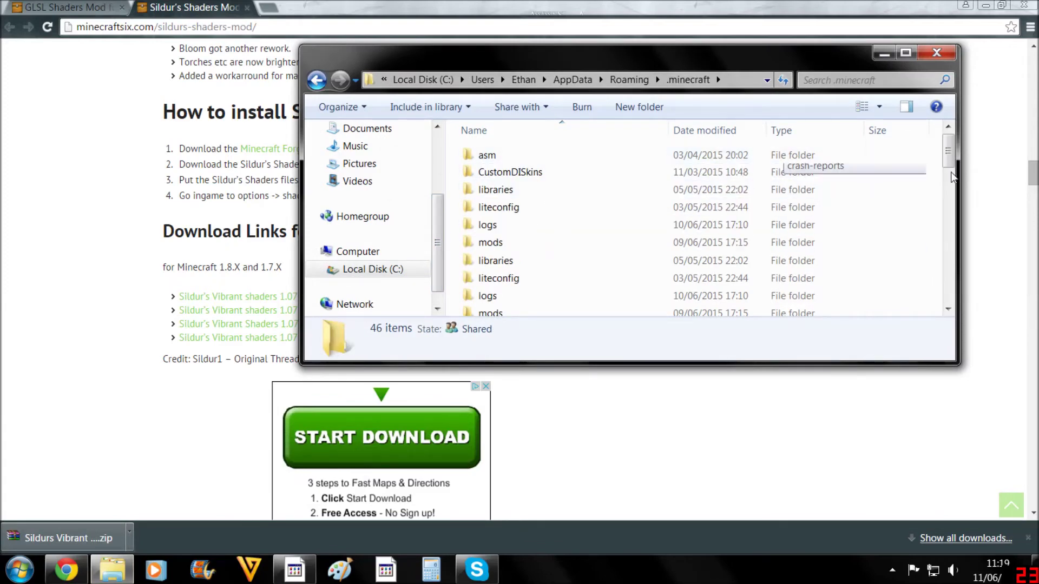
{"action": "scroll", "coordinate": [952, 177], "scroll_direction": "down", "scroll_amount": 2}
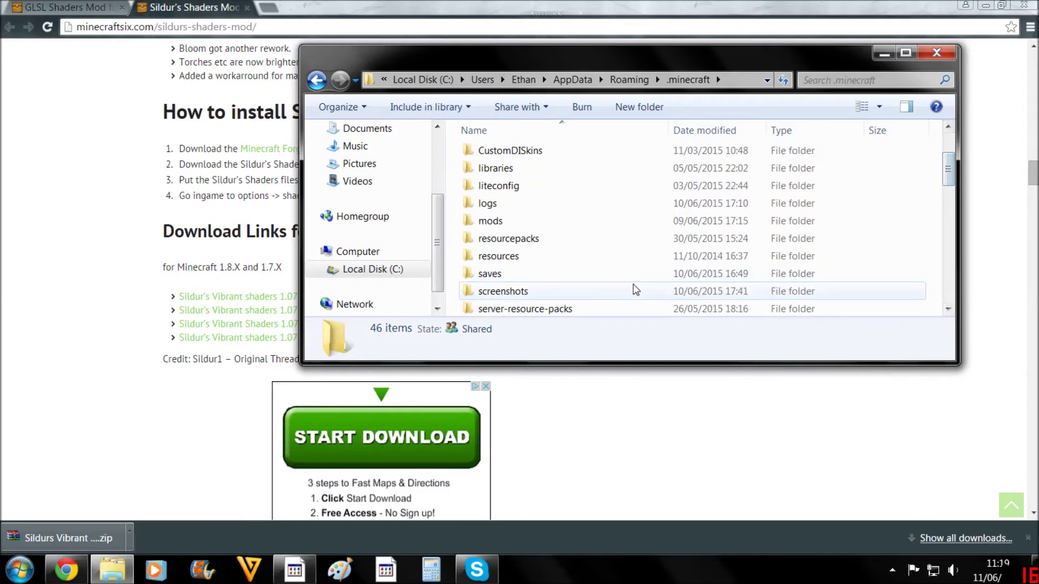
{"action": "scroll", "coordinate": [636, 290], "scroll_direction": "down", "scroll_amount": 1}
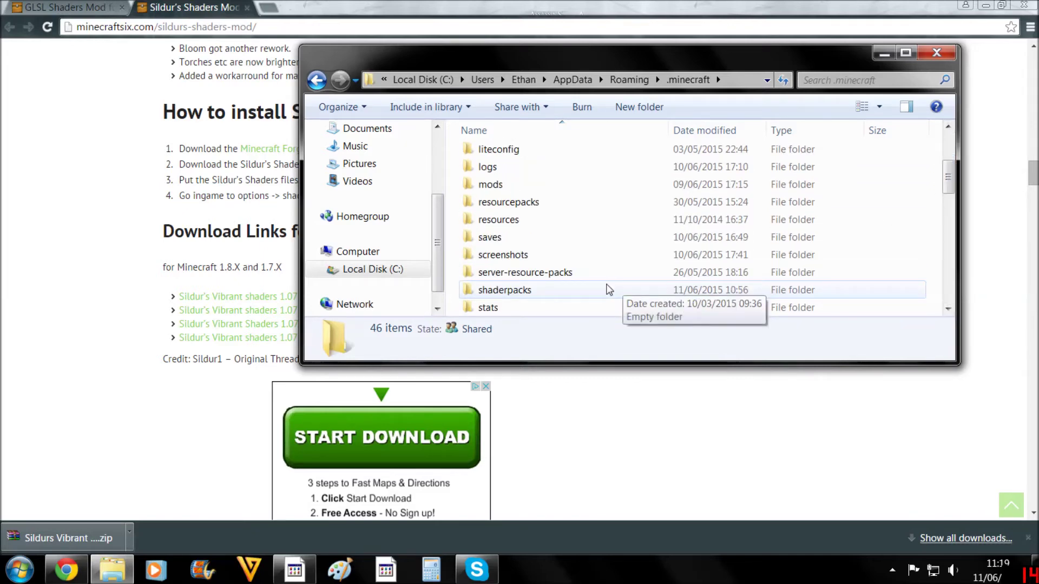
{"action": "double_click", "coordinate": [607, 288]}
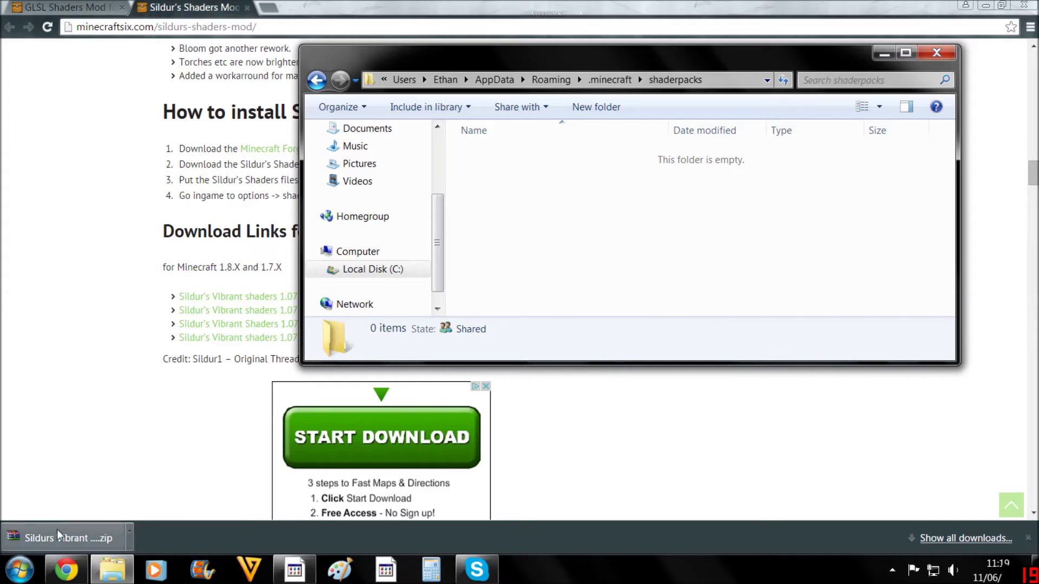
- Put the downloaded Sildurs Vibrant Shaders zip into the shaderpacks folder, then close the folder window and minimize the browser
{"action": "left_click_drag", "start_coordinate": [45, 540], "coordinate": [593, 210]}
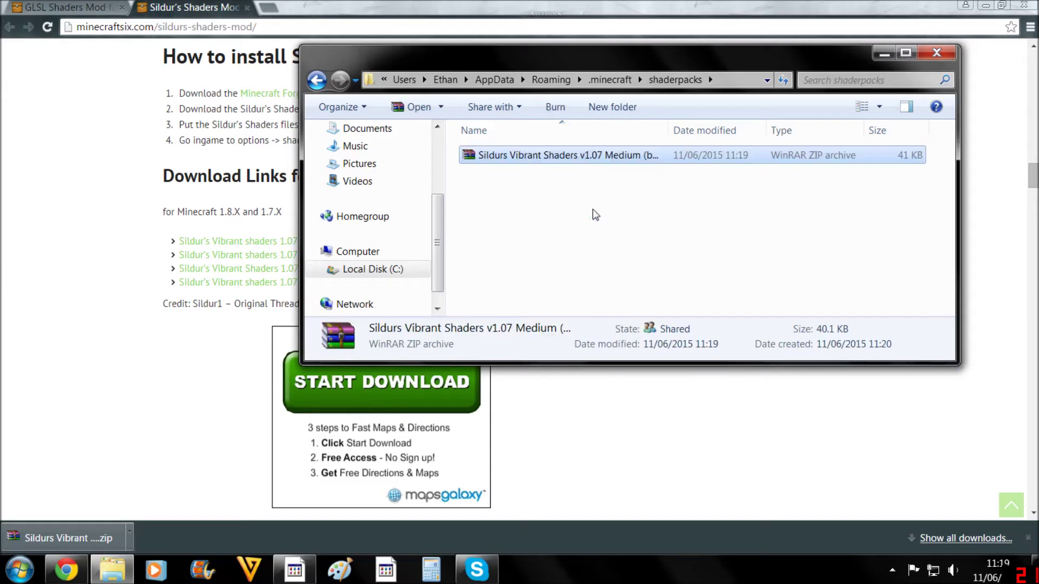
{"action": "left_click", "coordinate": [593, 211]}
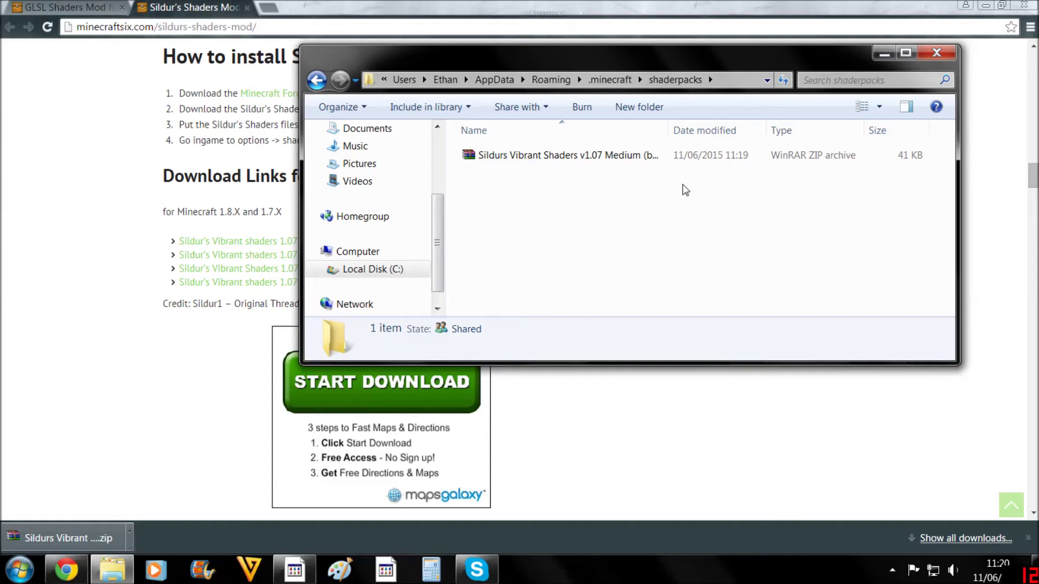
{"action": "left_click", "coordinate": [936, 53]}
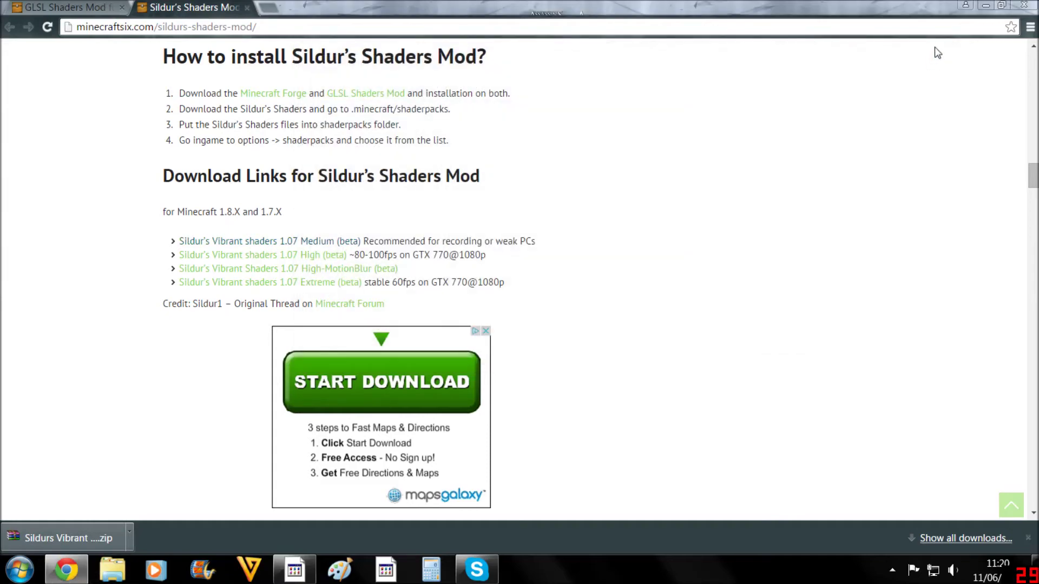
{"action": "left_click", "coordinate": [986, 5]}
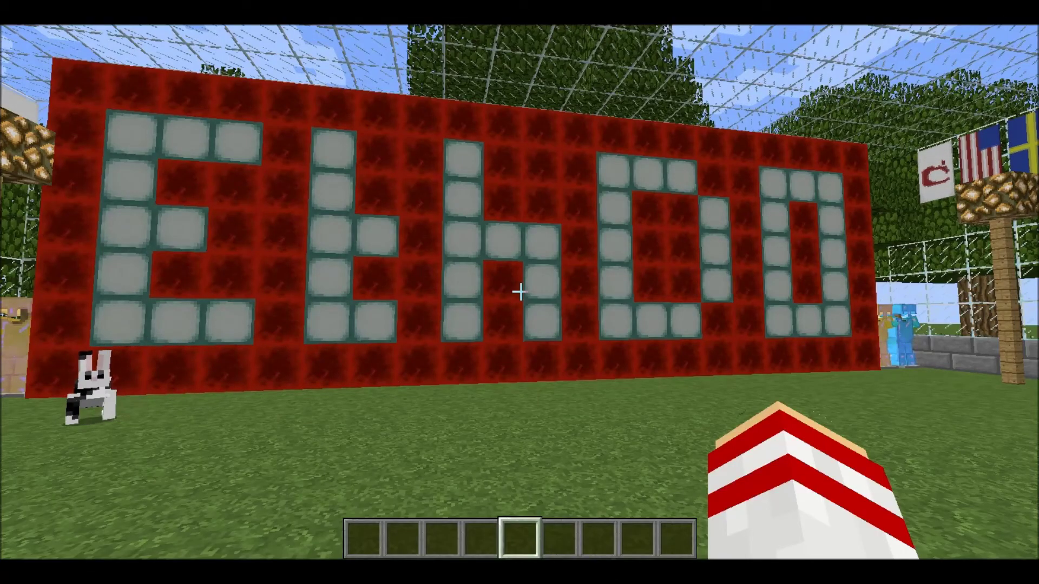
- In Minecraft, set the shader pack to Sildurs Vibrant Shaders v1.07 Medium (beta) (1).zip and return to the game
{"action": "key", "text": "Escape"}
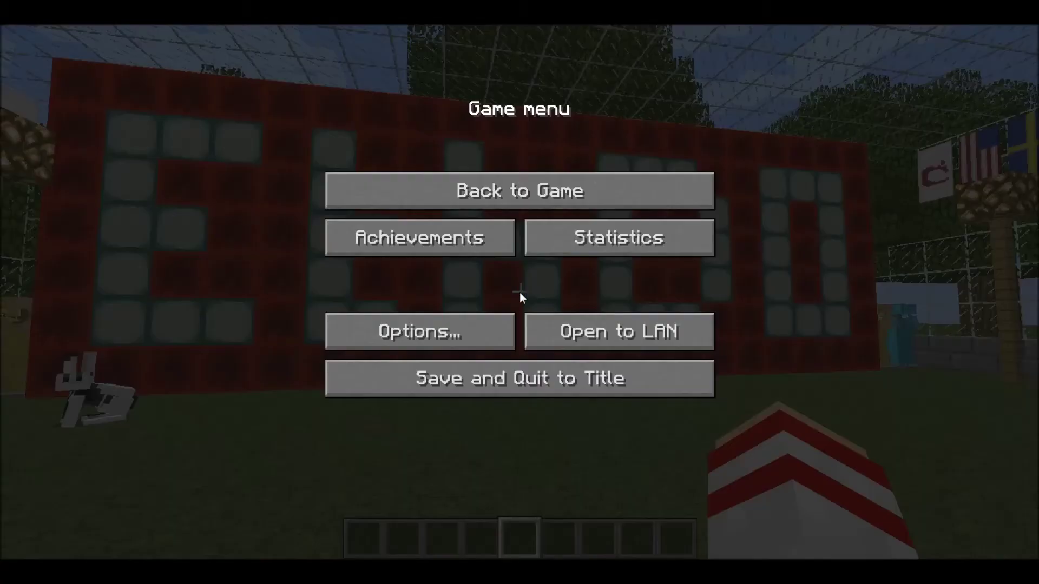
{"action": "left_click", "coordinate": [487, 318]}
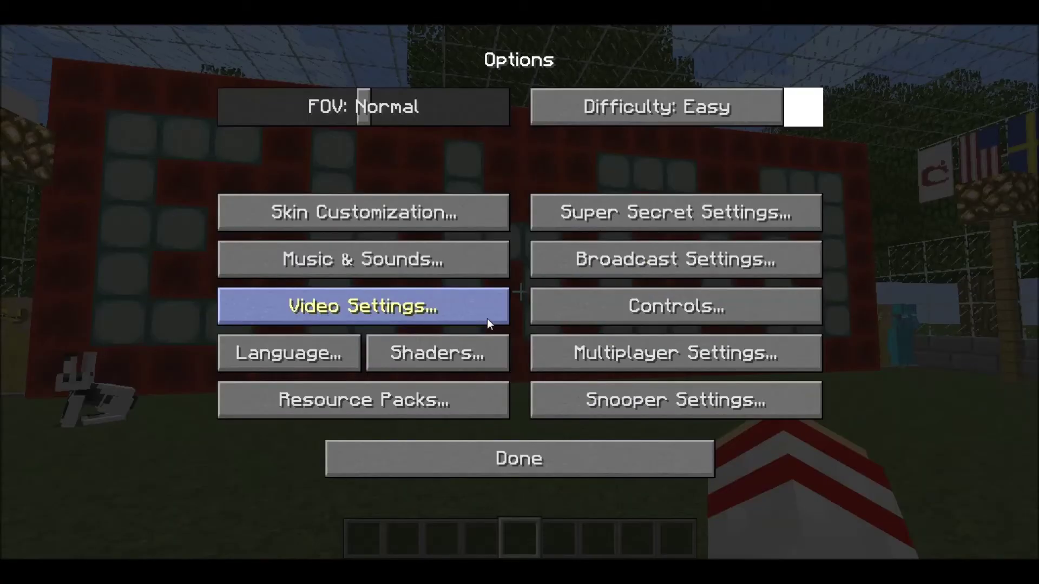
{"action": "left_click", "coordinate": [449, 359]}
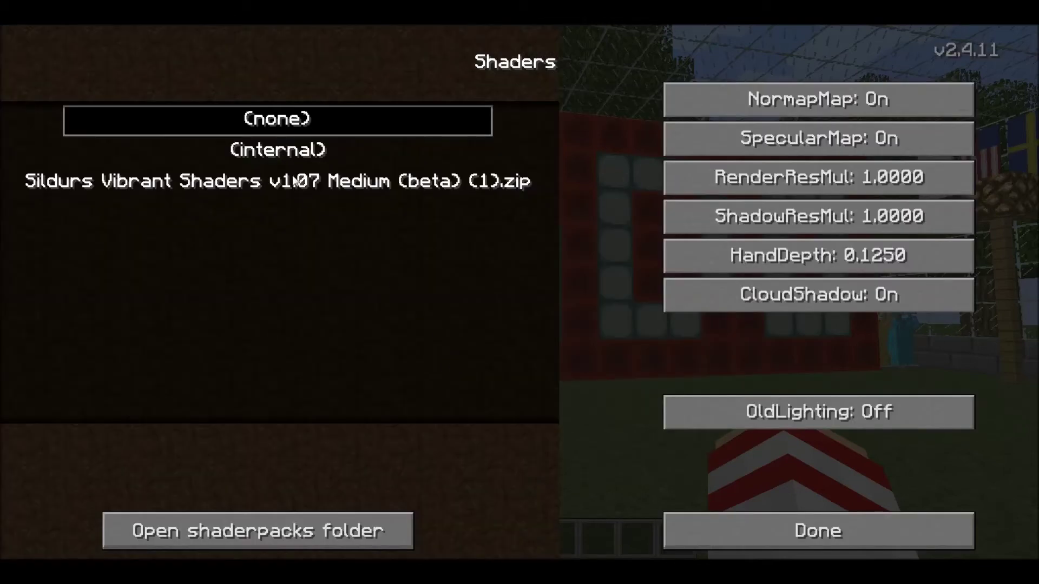
{"action": "left_click", "coordinate": [149, 186]}
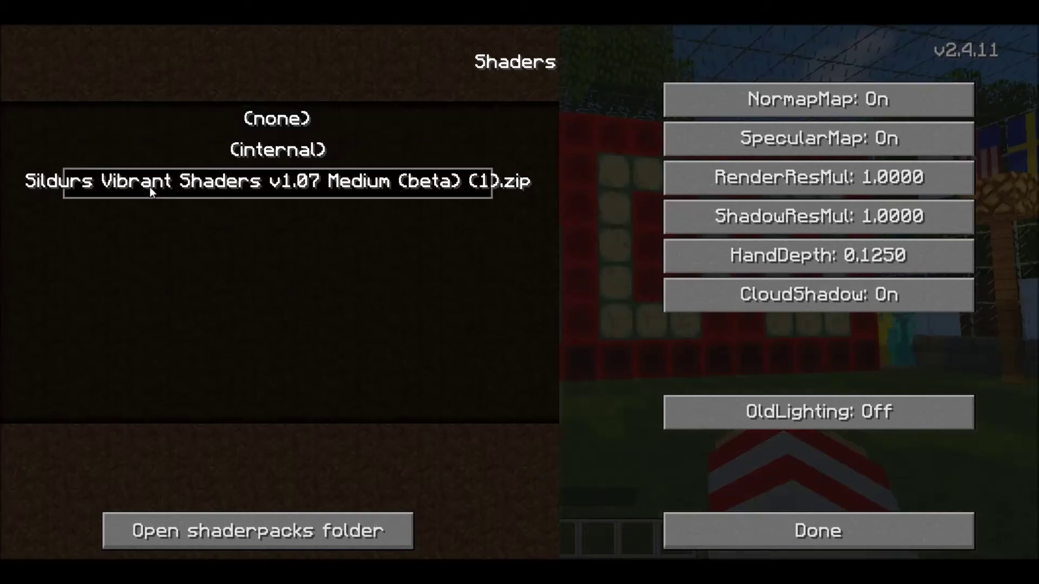
{"action": "left_click", "coordinate": [729, 524]}
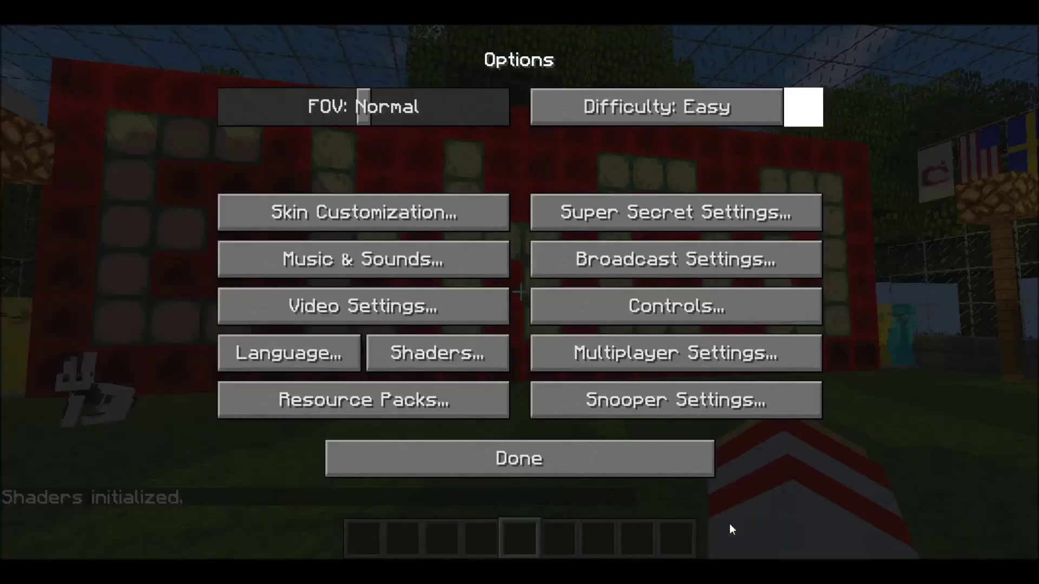
{"action": "left_click", "coordinate": [629, 460]}
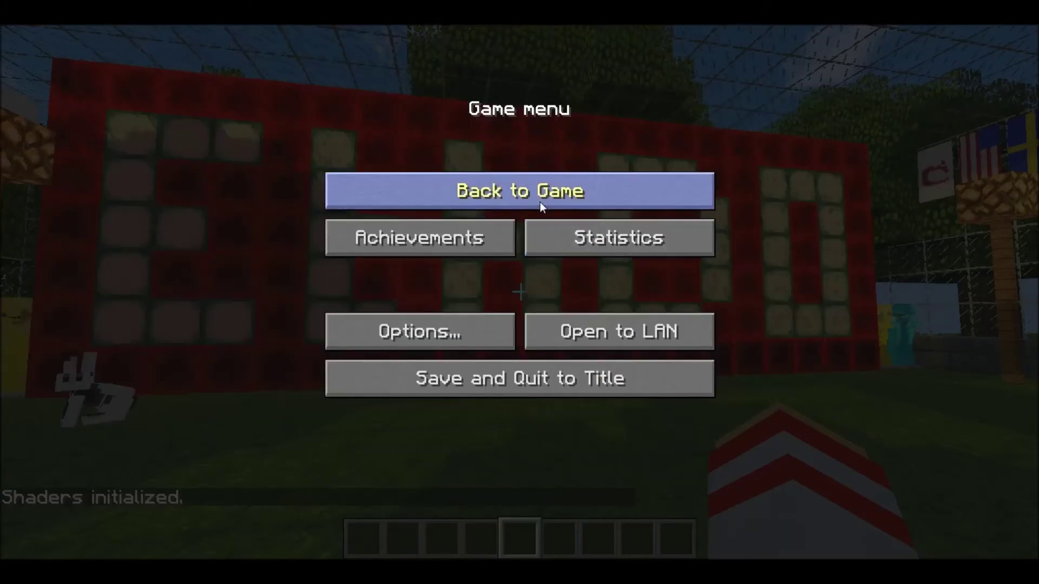
{"action": "left_click", "coordinate": [539, 202]}
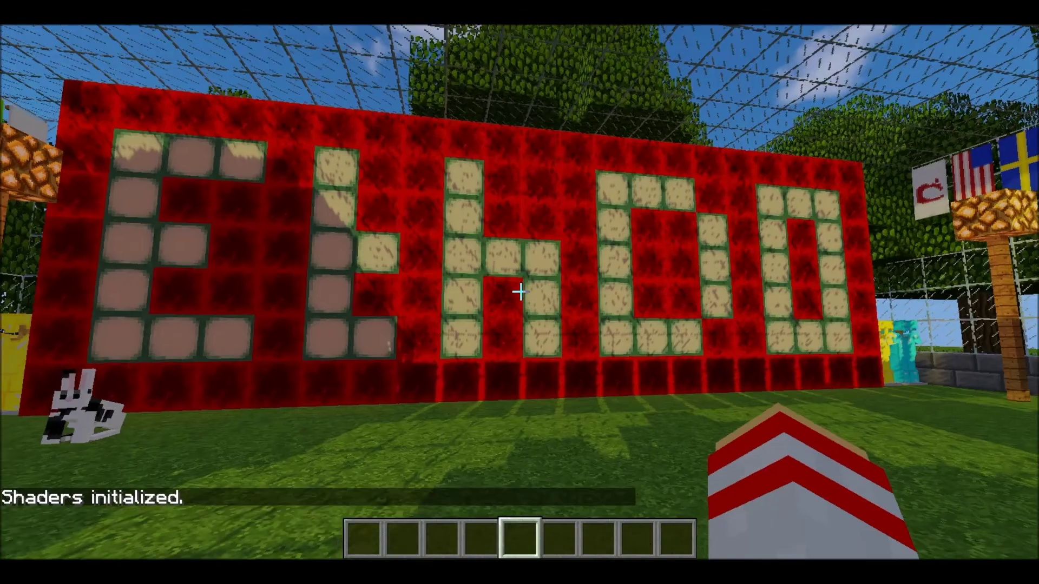